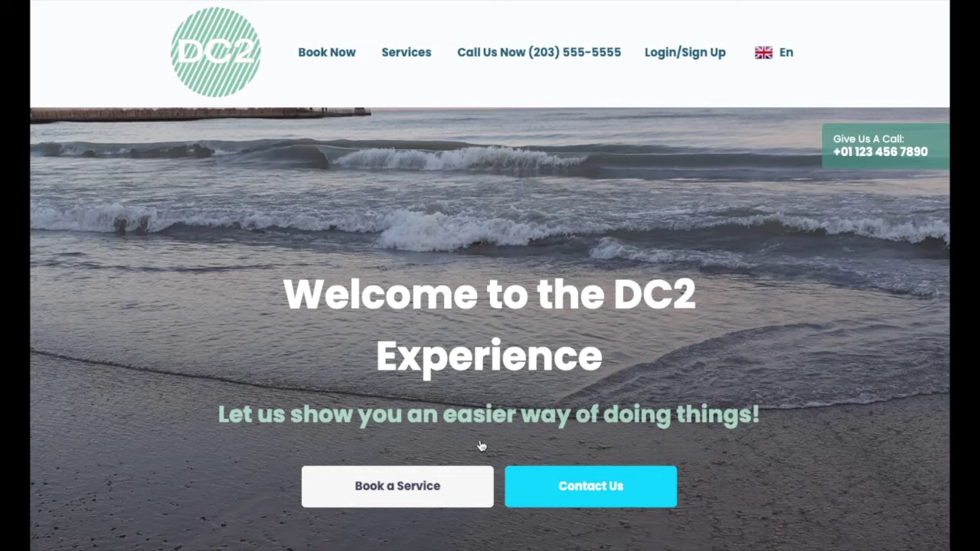
Go to the Login/Sign Up page and look at the Sign Up form for new accounts
click(686, 62)
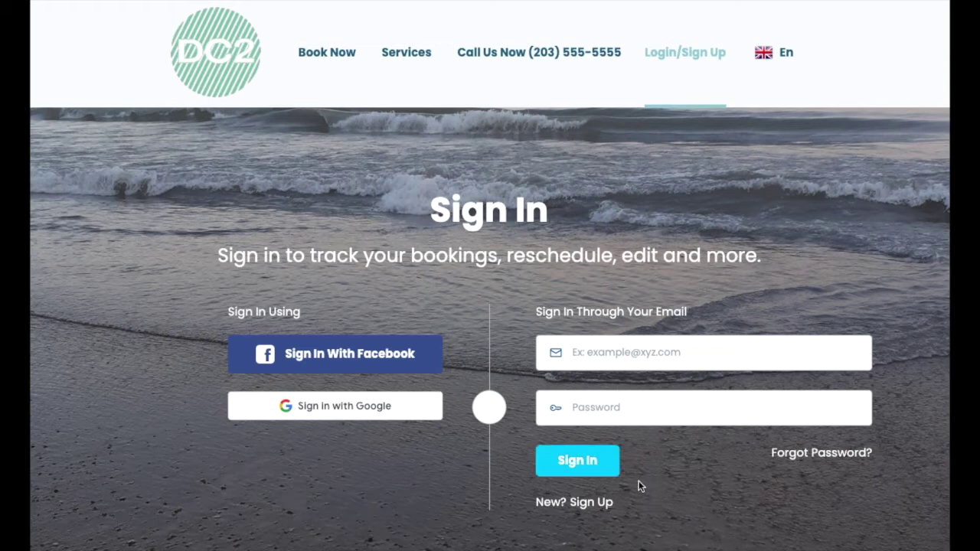
click(596, 505)
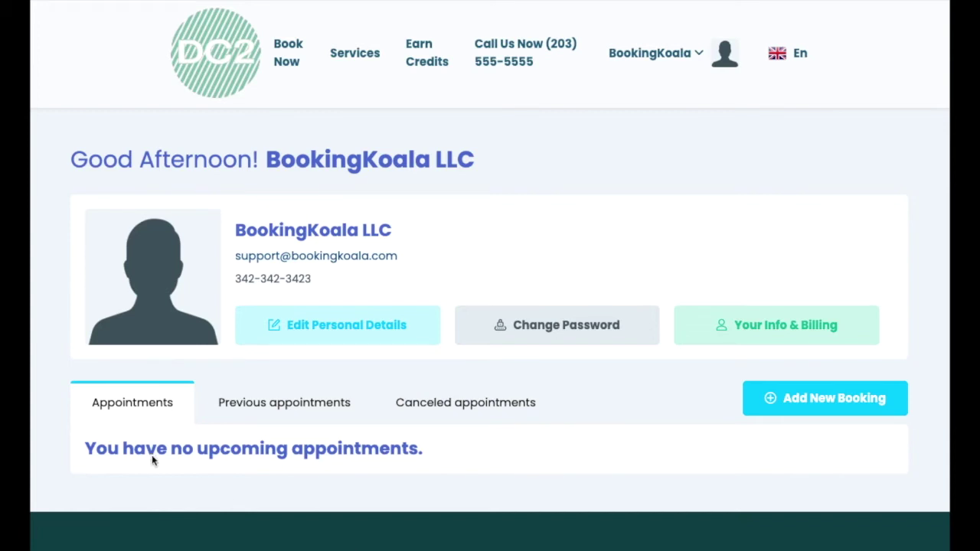
Check the Previous and Canceled appointments tabs, then bring up Add New Booking's Select Industry list
click(308, 409)
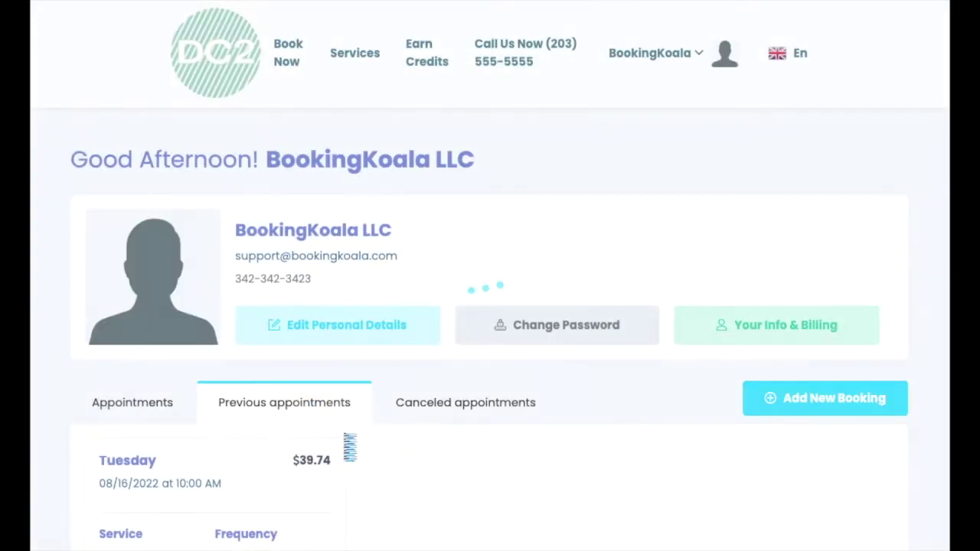
click(501, 410)
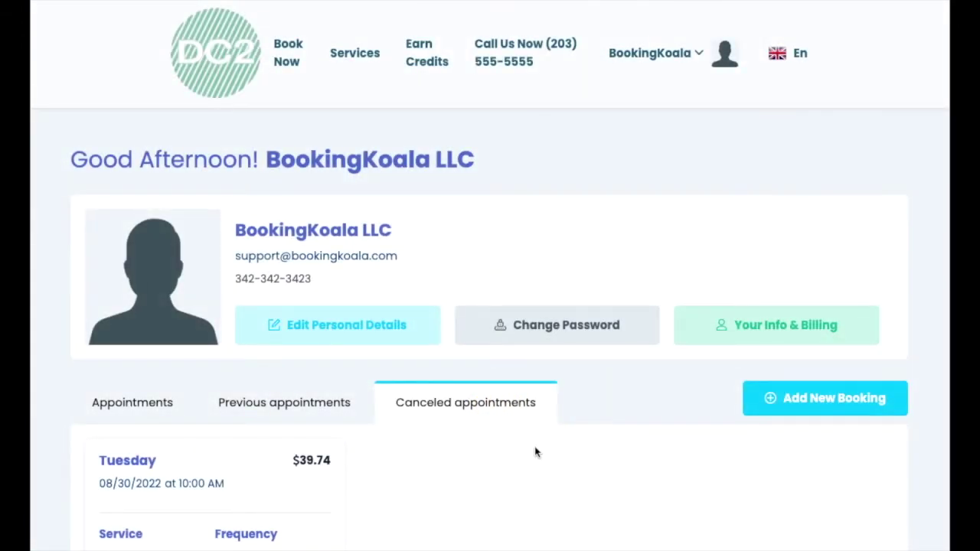
click(804, 399)
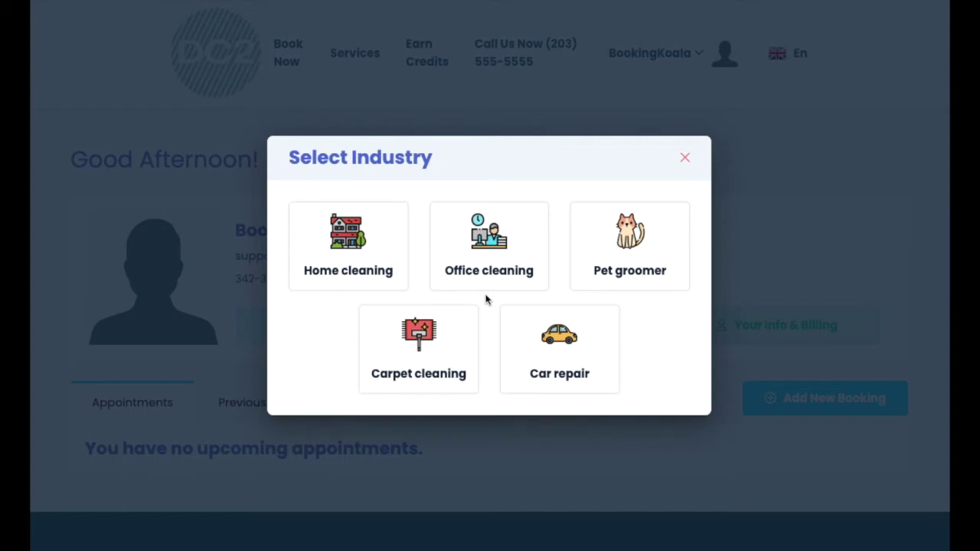
Choose Pet groomer as the industry and switch pricing to Add-On Services, reviewing the form
click(639, 250)
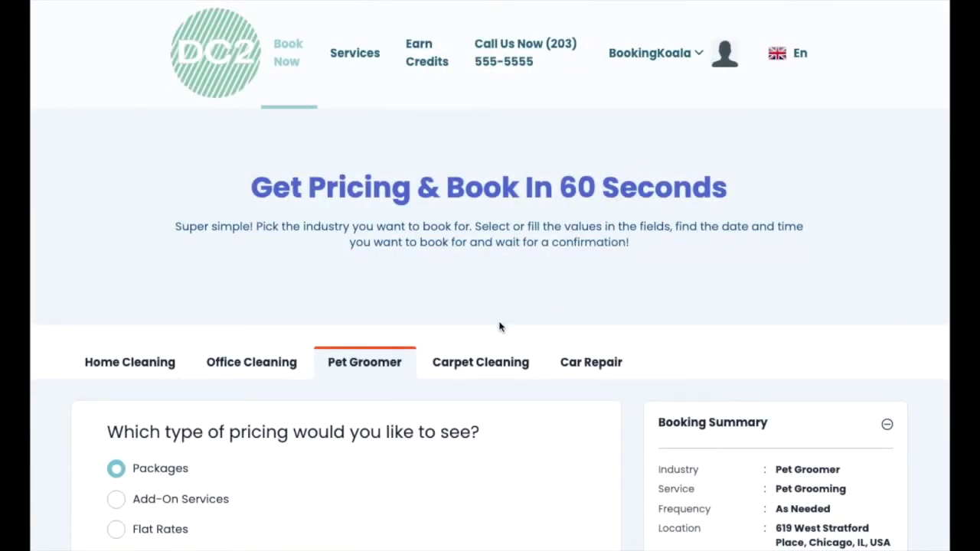
click(117, 501)
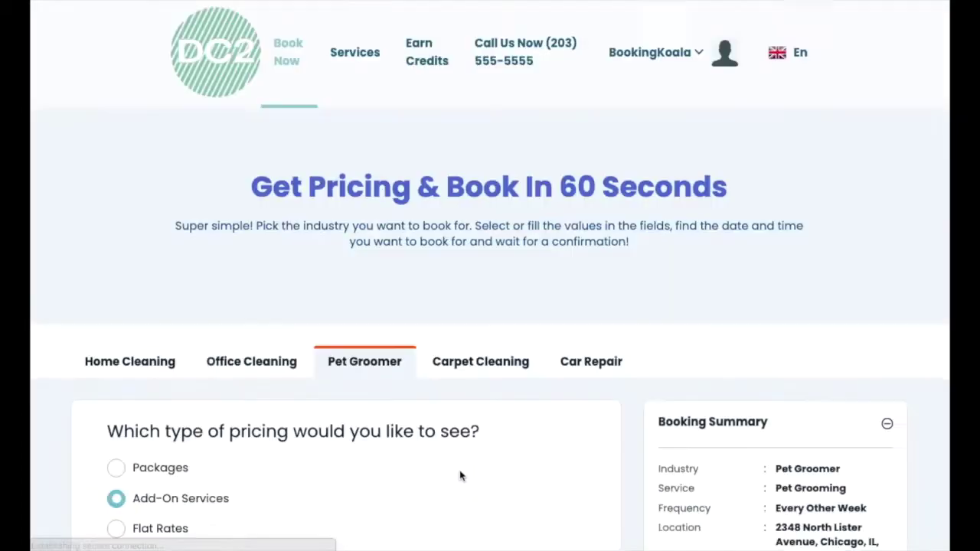
scroll(460, 474, down, 2)
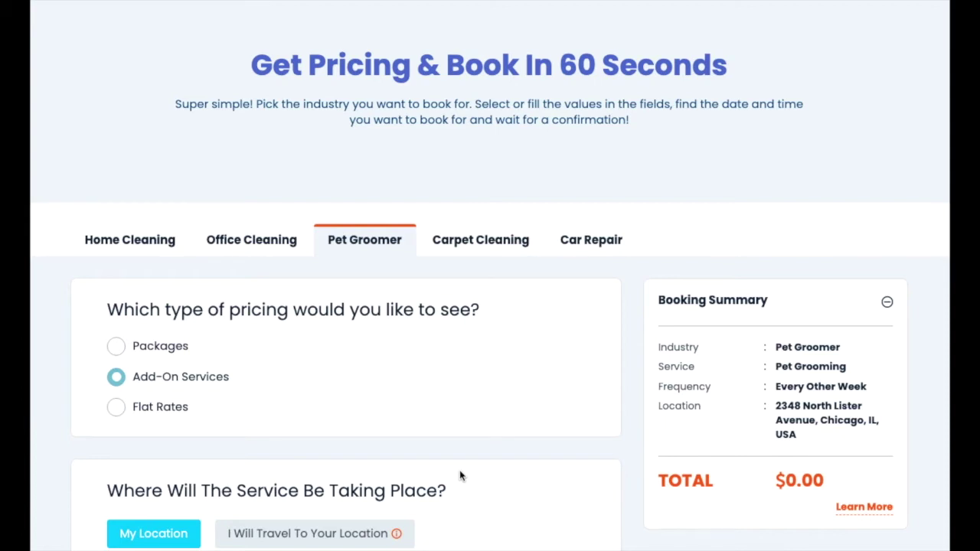
scroll(459, 476, up, 2)
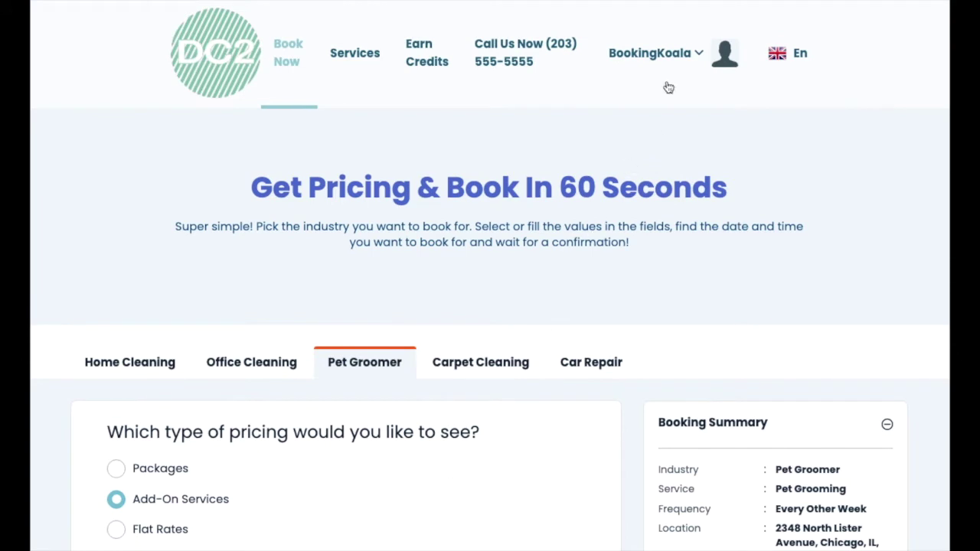
Return to the dashboard, browse the Edit Personal Details form without changes, then open the password change form
click(686, 61)
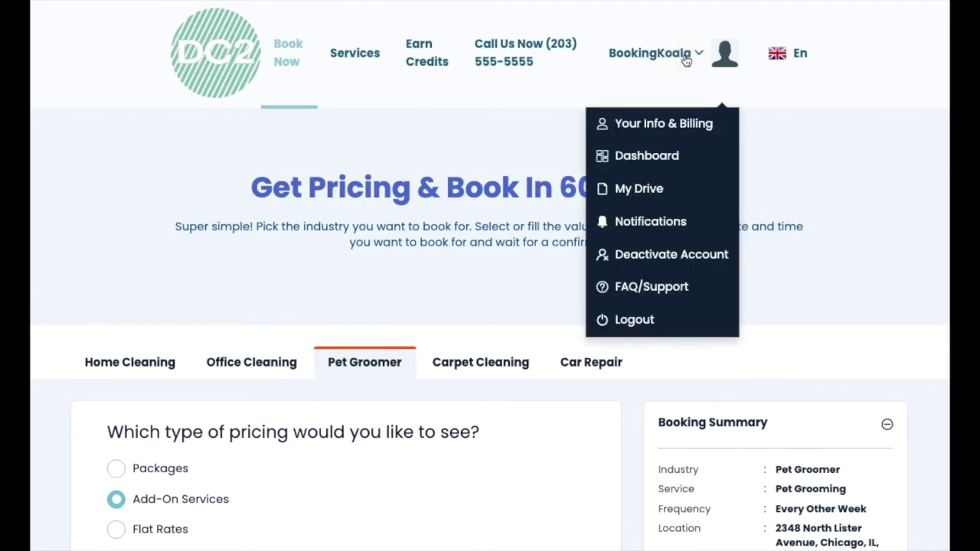
click(669, 159)
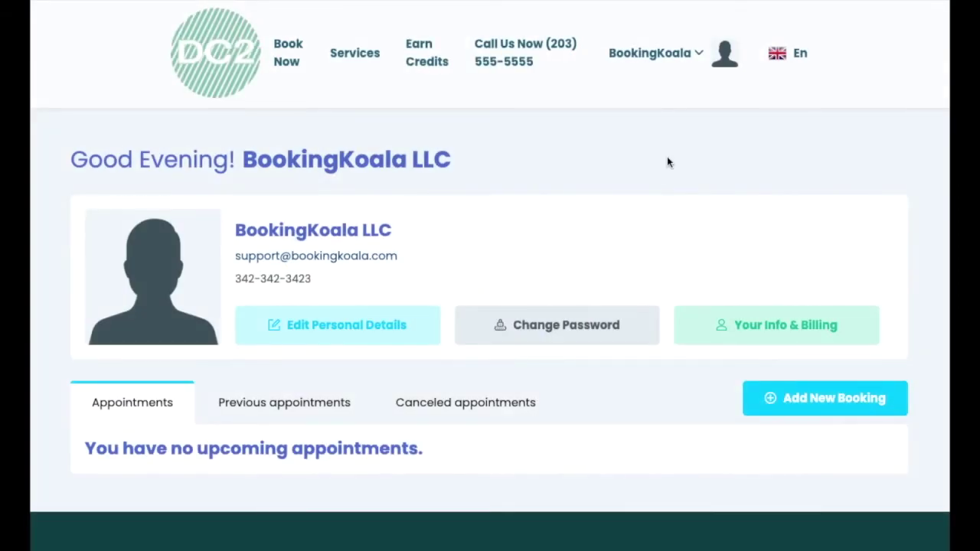
click(376, 346)
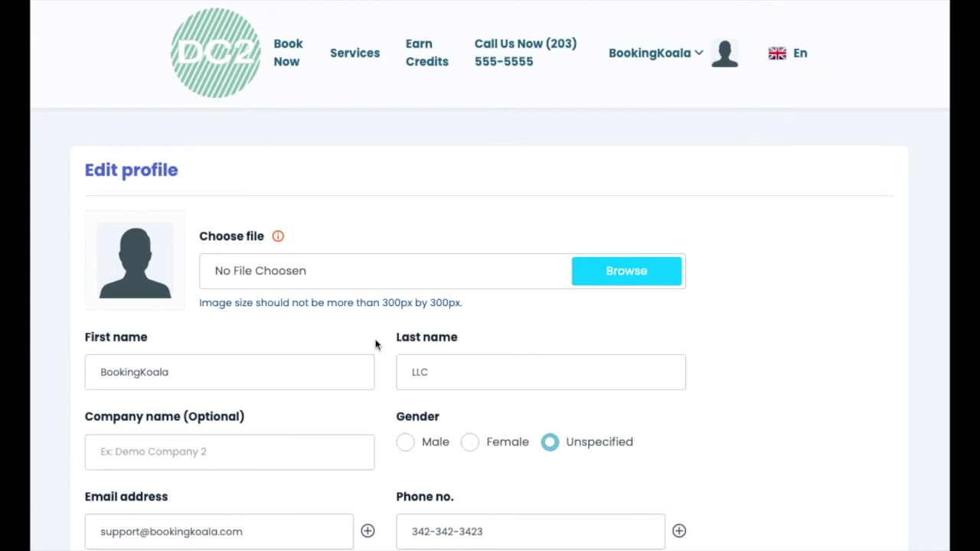
scroll(375, 345, down, 2)
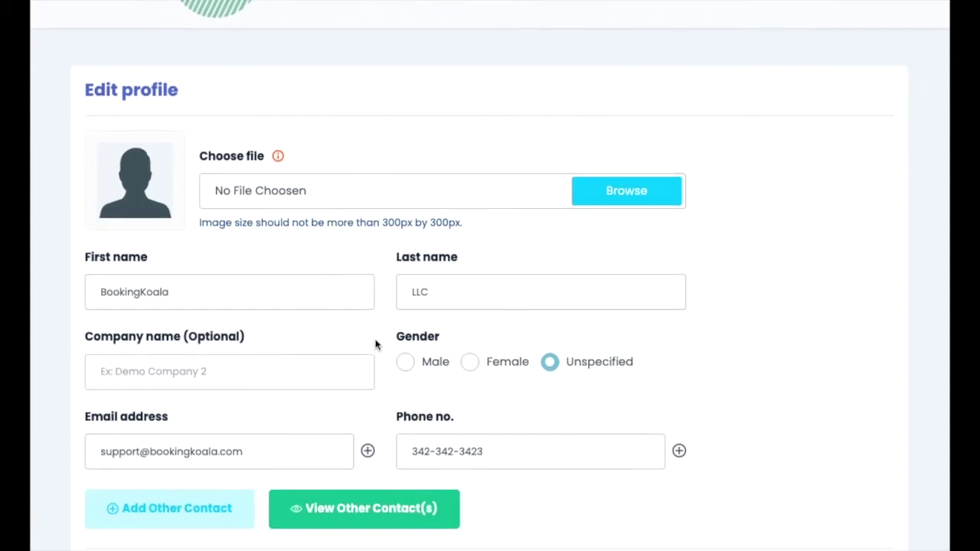
scroll(375, 346, down, 1)
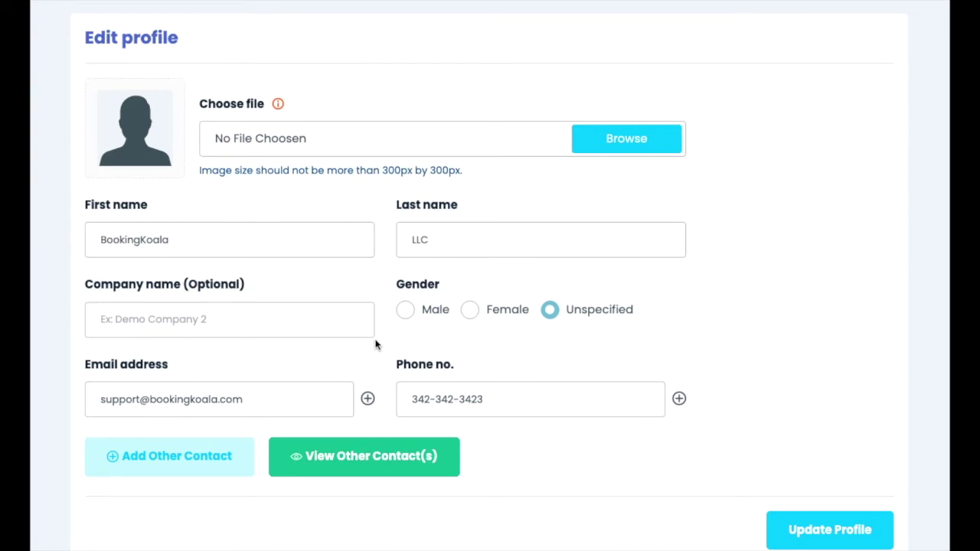
key(alt+Left)
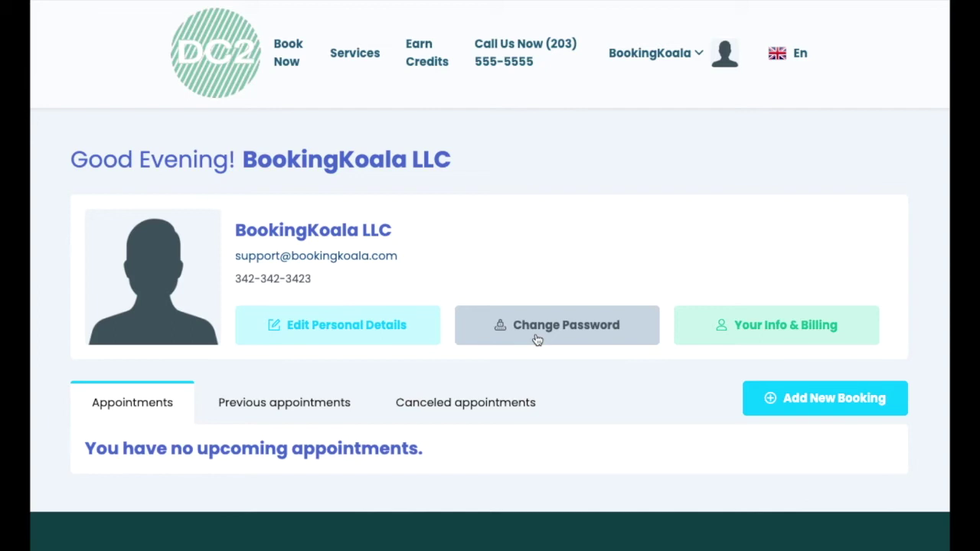
click(537, 339)
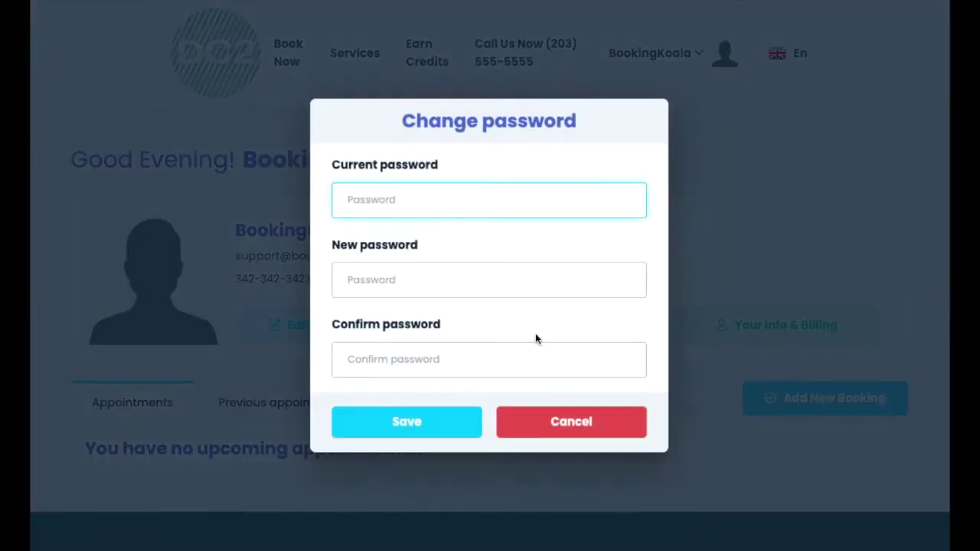
click(542, 429)
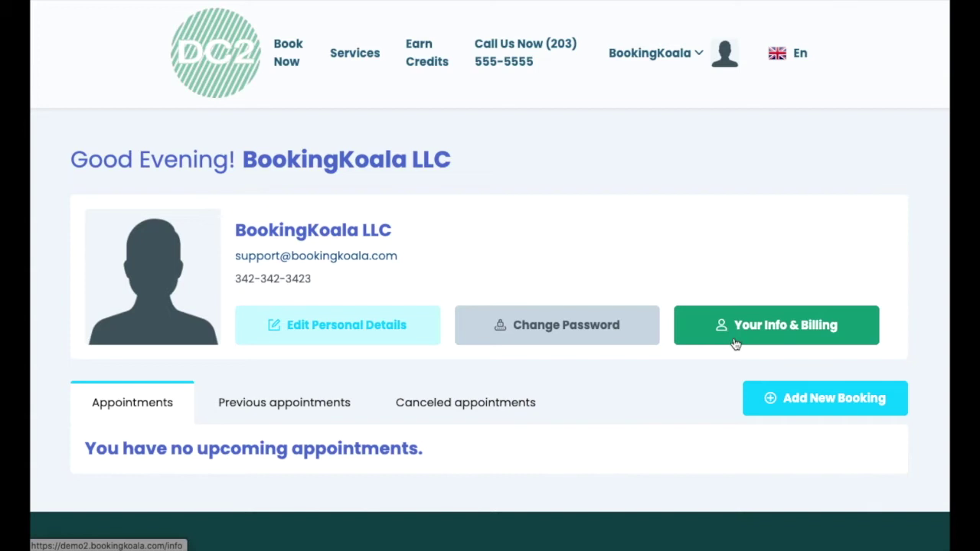
Open Your Info & Billing and review Address Details, Billing Information and the $39.74 invoice
click(735, 344)
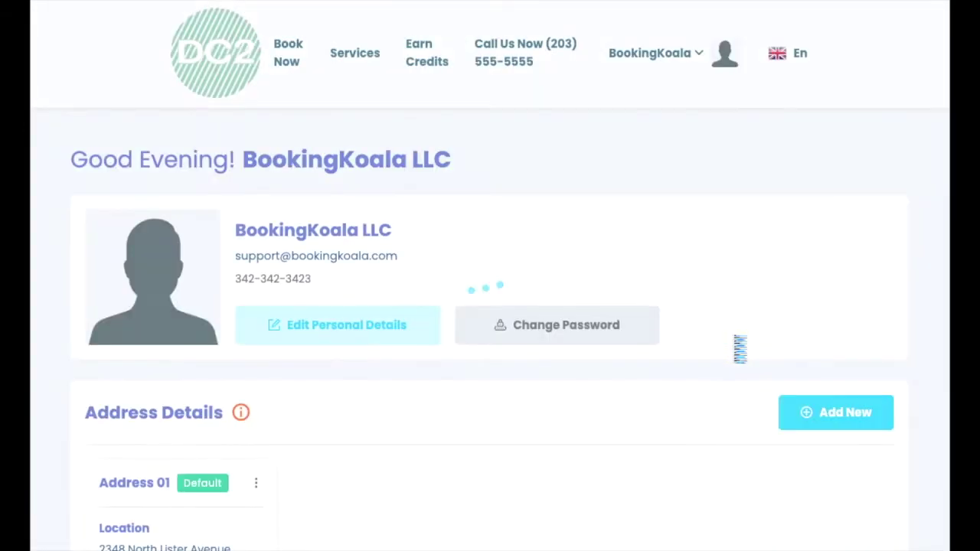
scroll(735, 344, down, 1)
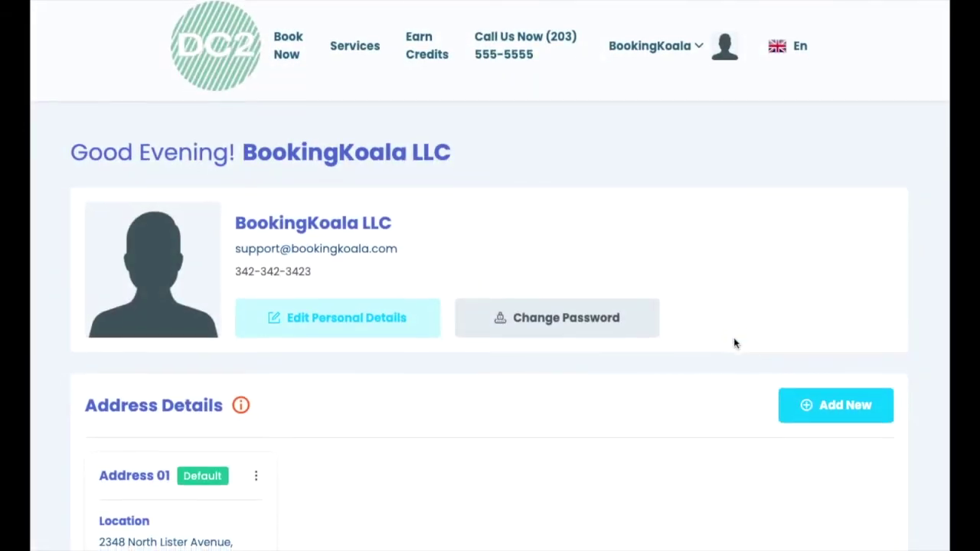
scroll(735, 344, down, 4)
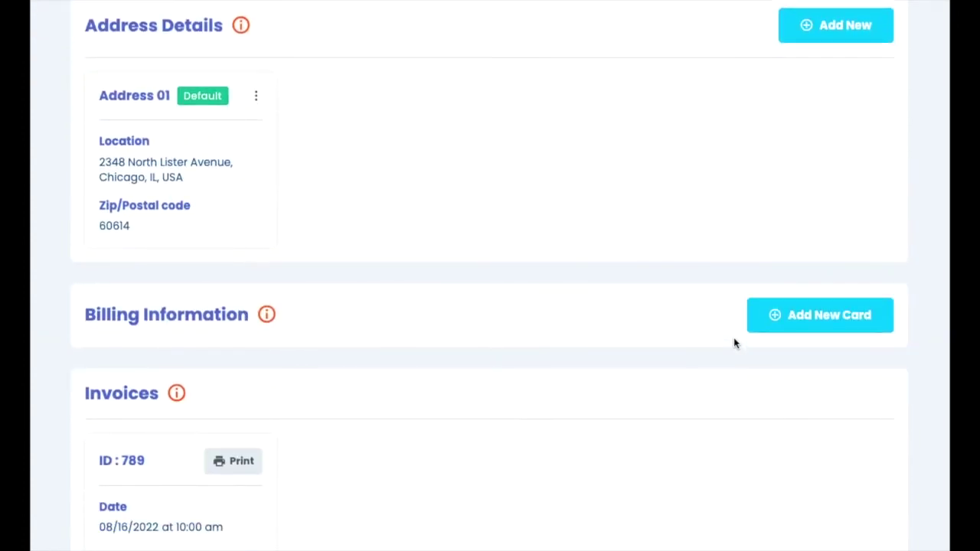
scroll(735, 344, down, 3)
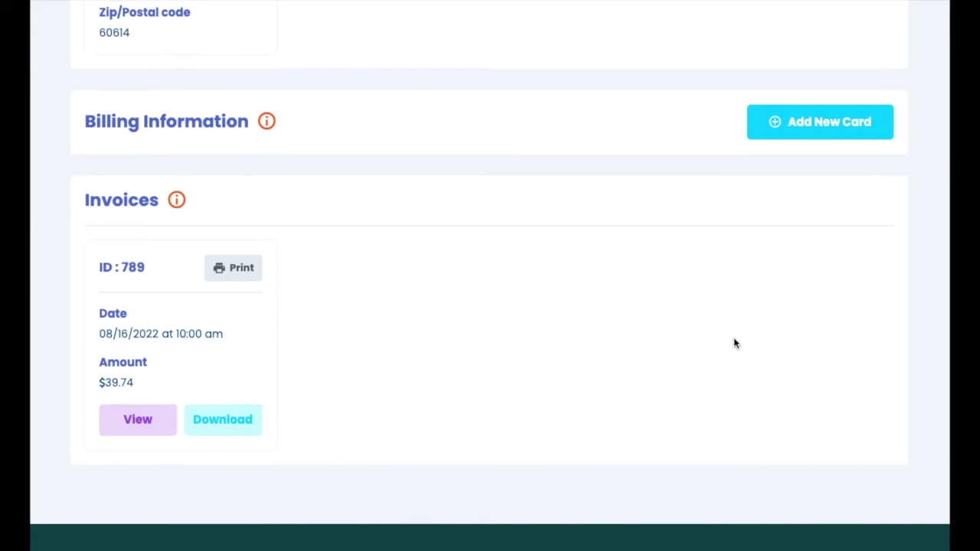
scroll(735, 345, up, 5)
scroll(735, 345, up, 3)
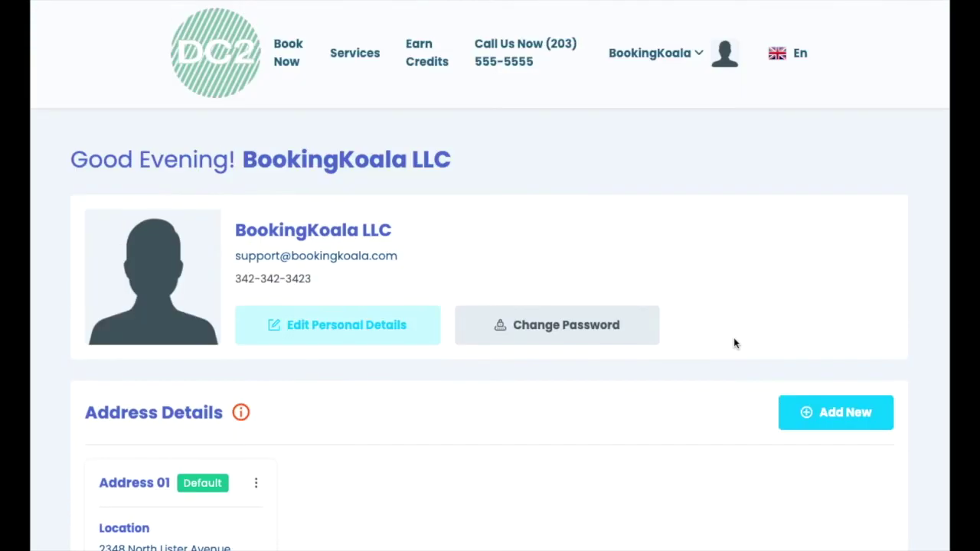
click(693, 54)
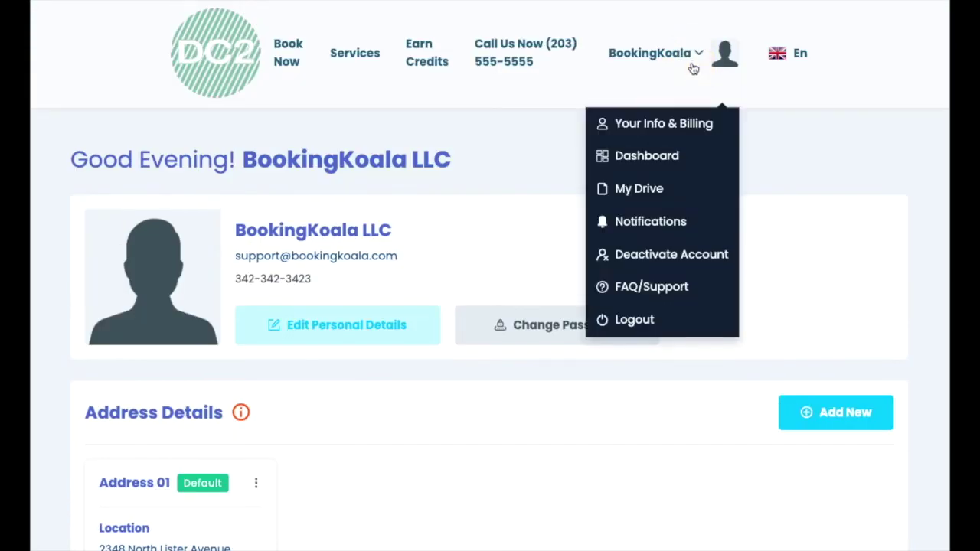
Open My Drive, showing an empty upload form, then reopen the account menu
click(696, 190)
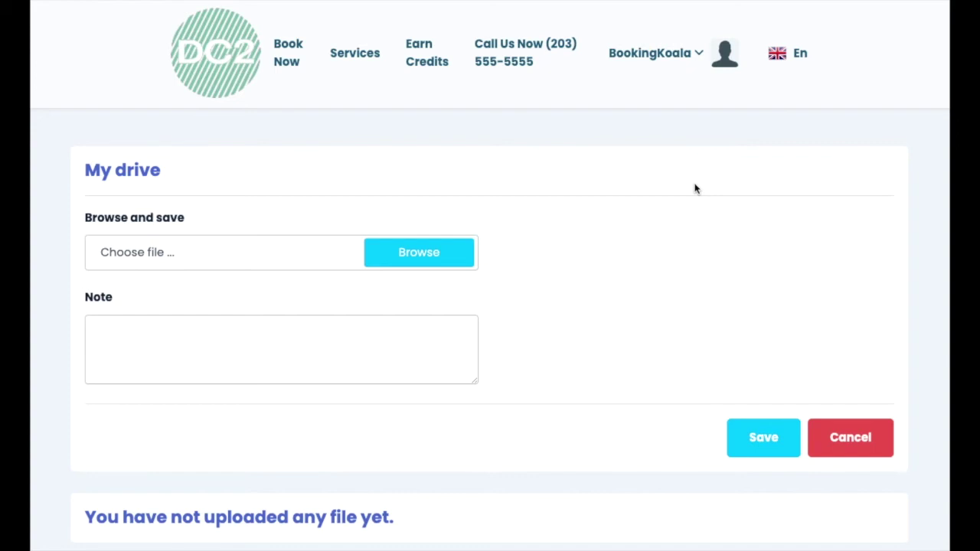
click(674, 55)
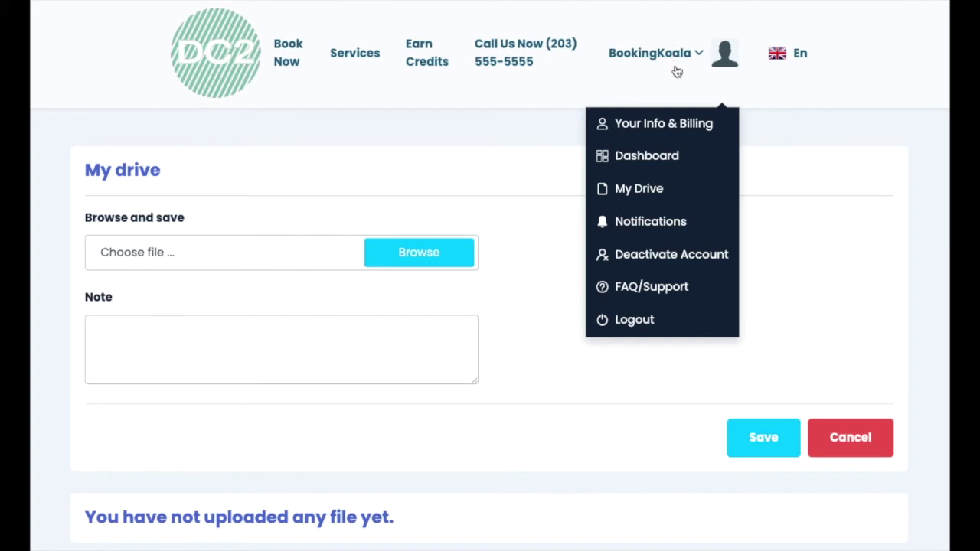
click(661, 236)
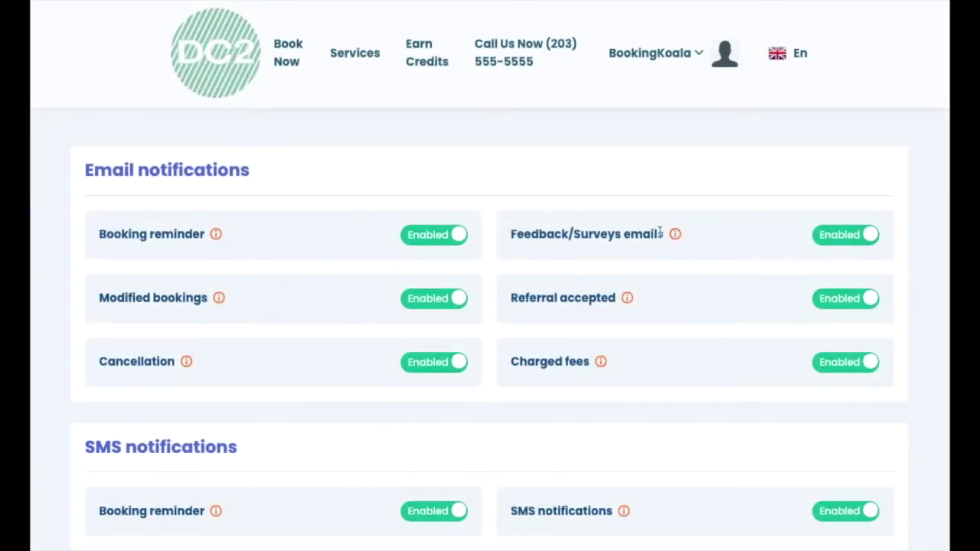
scroll(429, 171, down, 1)
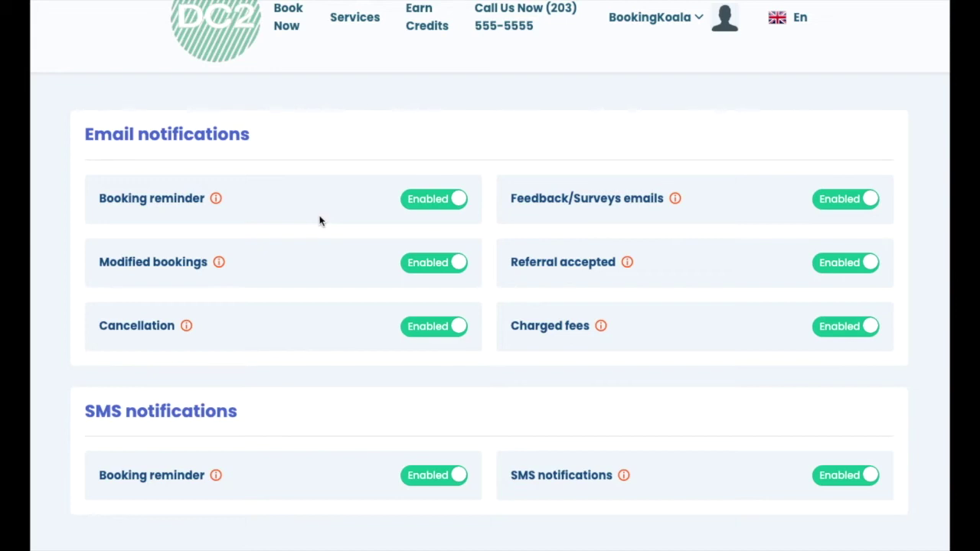
scroll(320, 221, down, 1)
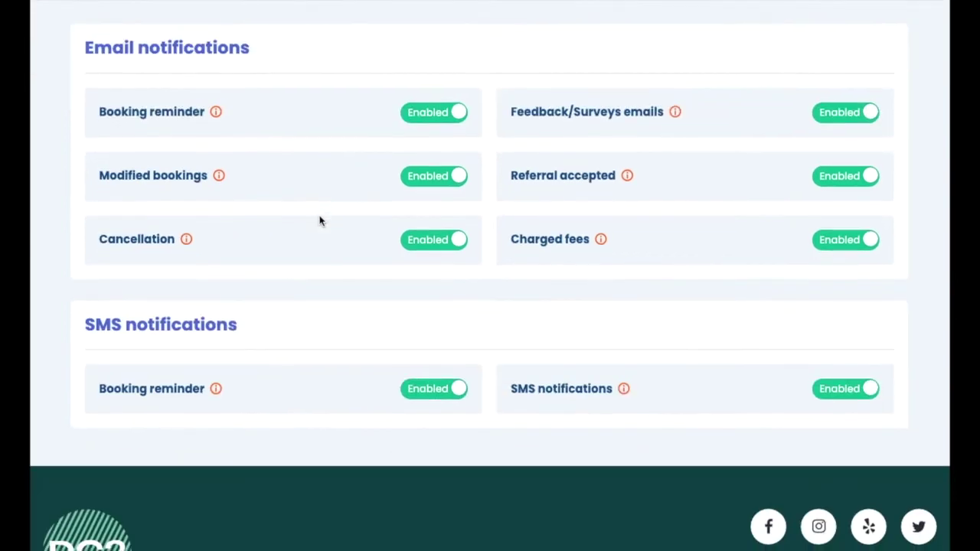
scroll(320, 222, up, 1)
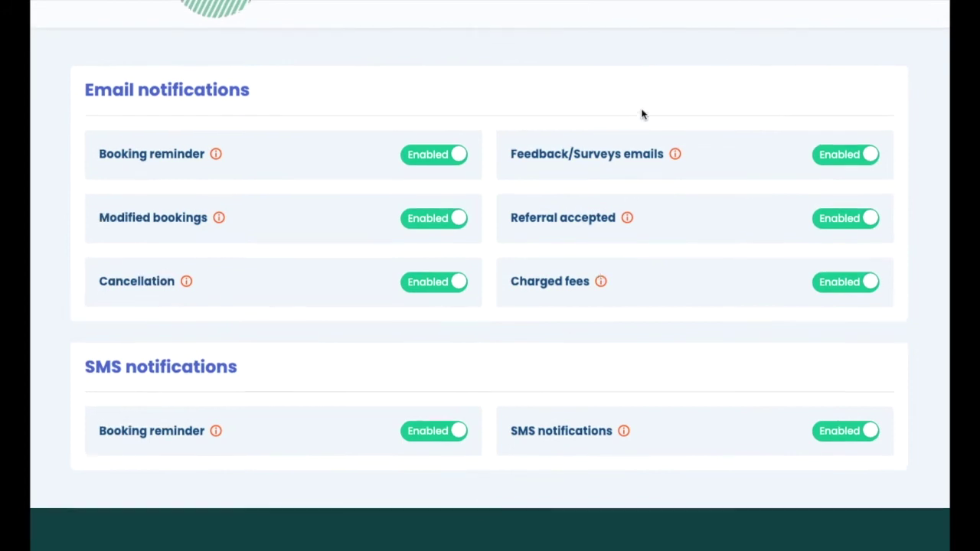
scroll(642, 114, up, 1)
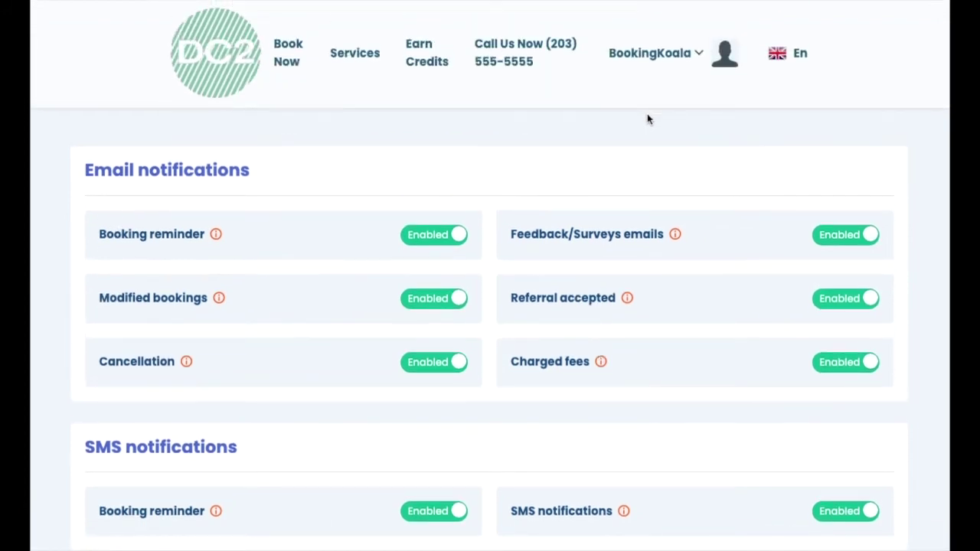
Start Deactivate Account, cancel the reason prompt without submitting, and reopen the account menu
click(692, 58)
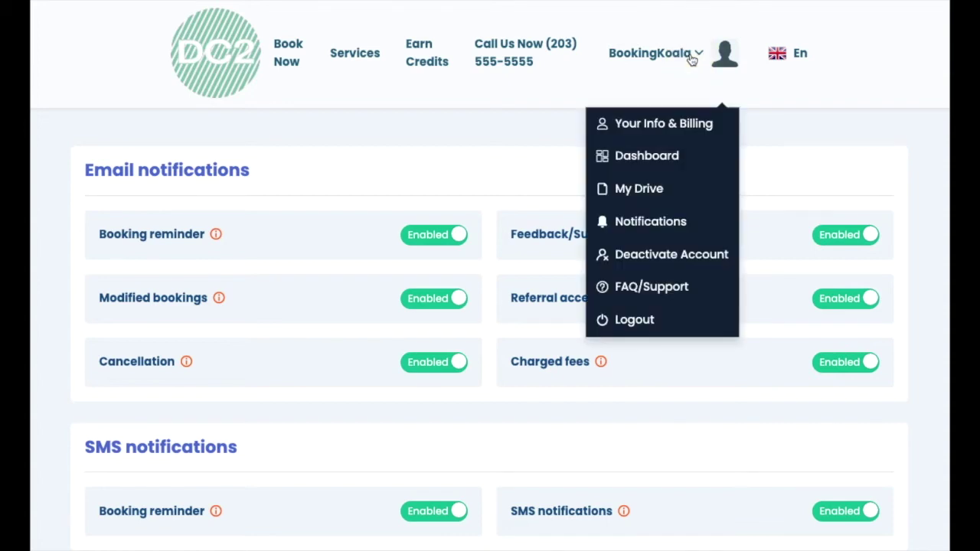
click(699, 265)
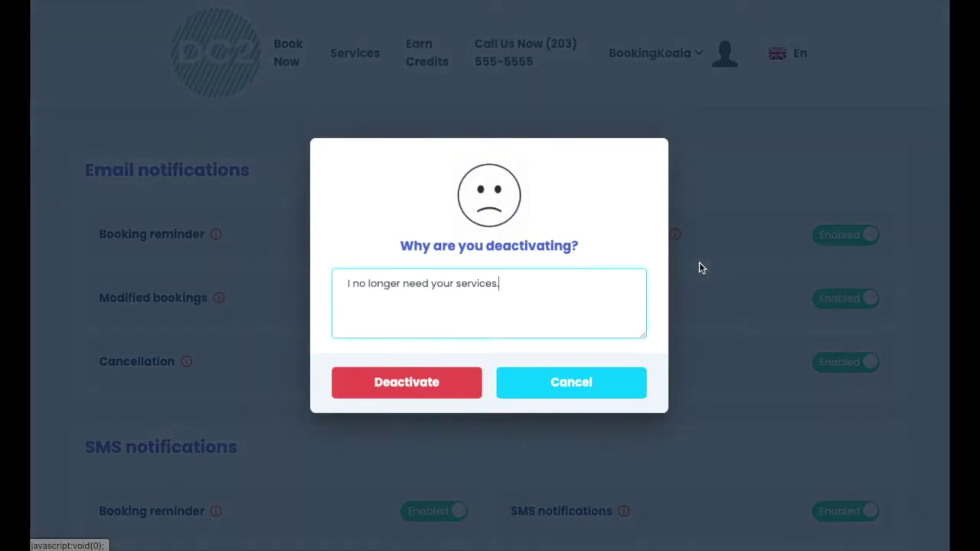
text(.)
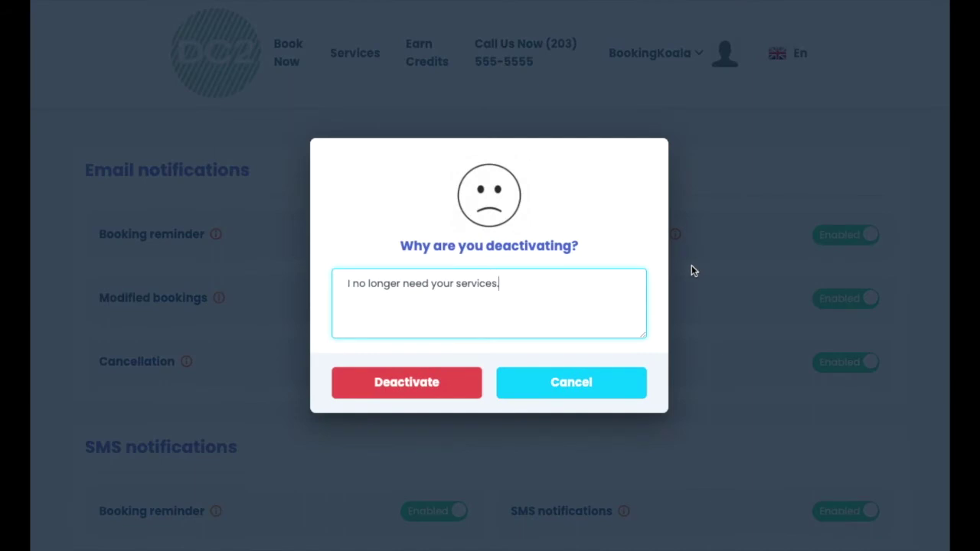
click(574, 383)
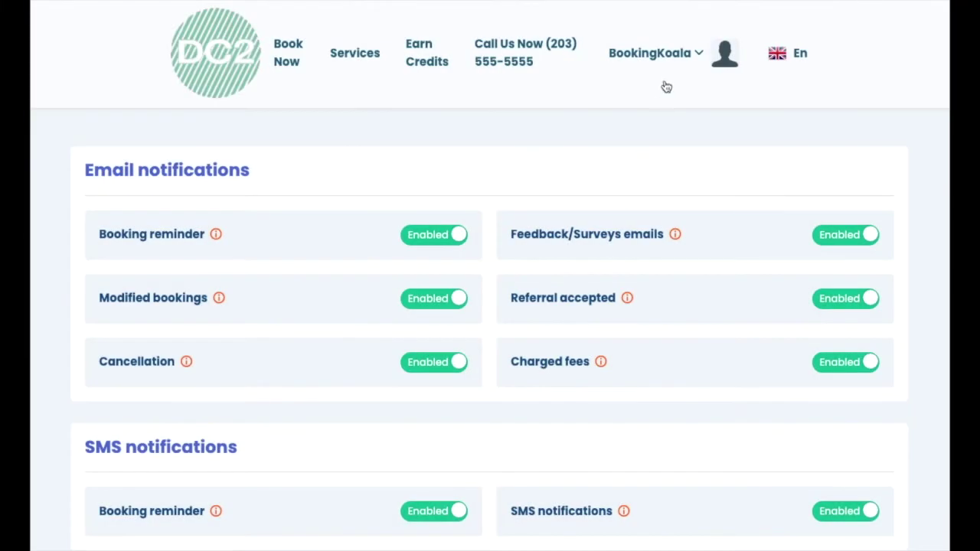
click(674, 60)
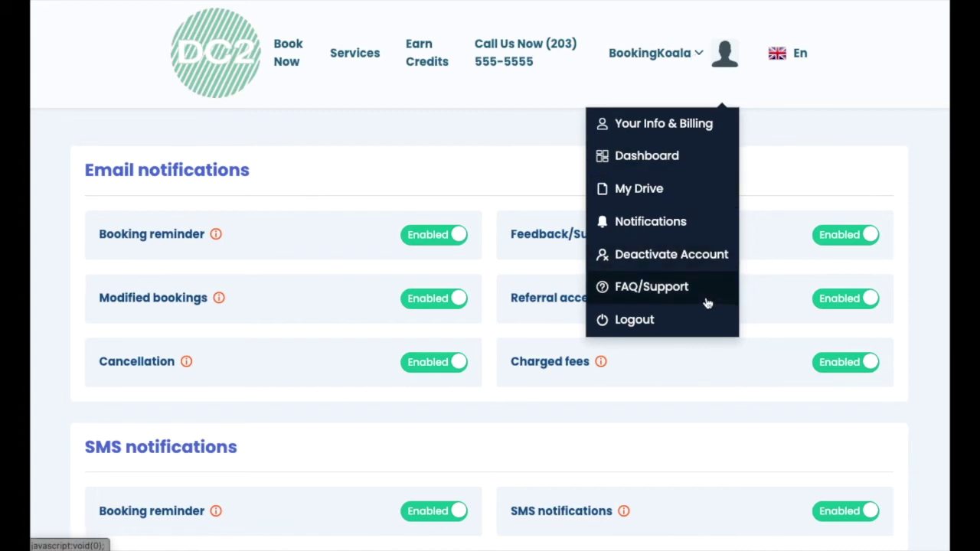
Return to the dashboard and view the previous $39.74 Pet grooming visit from 08/16/2022
click(726, 167)
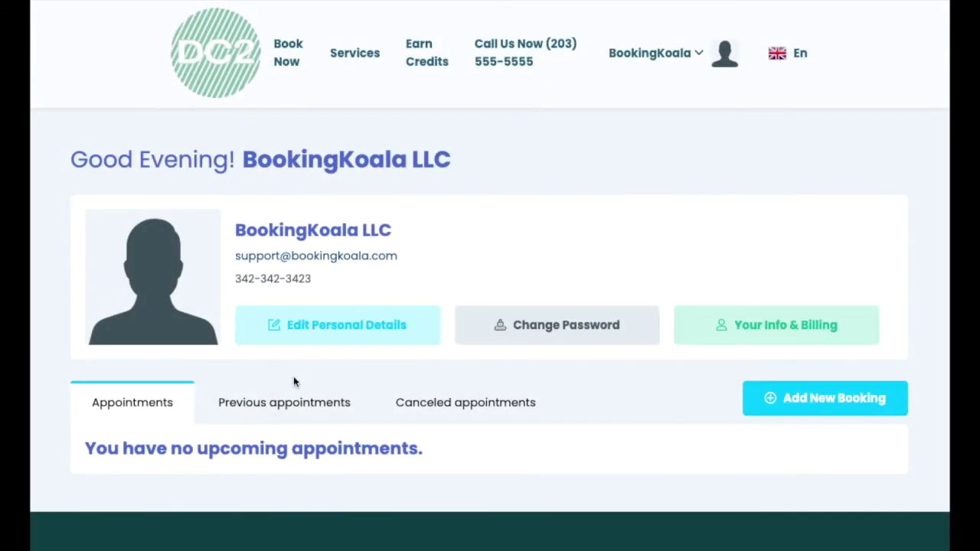
scroll(290, 376, down, 1)
click(302, 341)
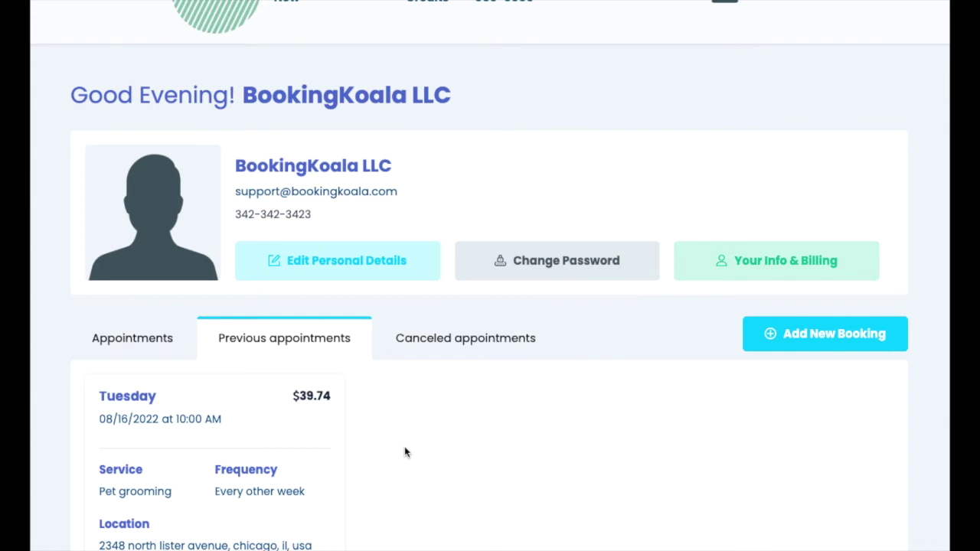
scroll(405, 450, down, 2)
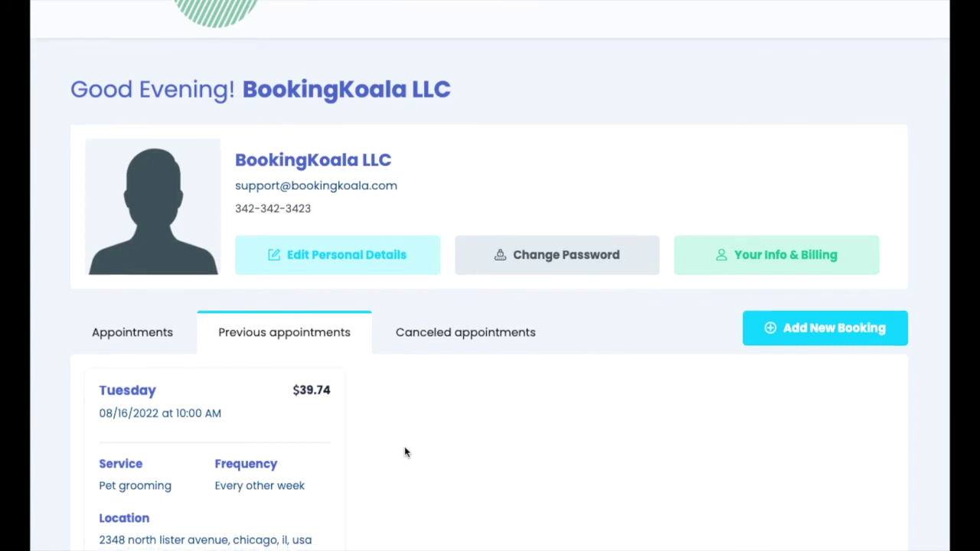
scroll(405, 450, down, 1)
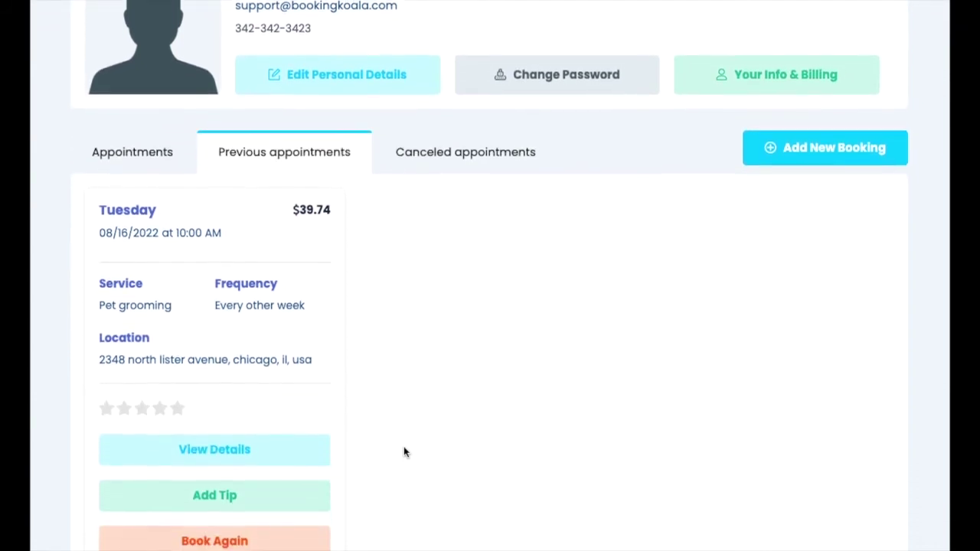
scroll(405, 452, down, 2)
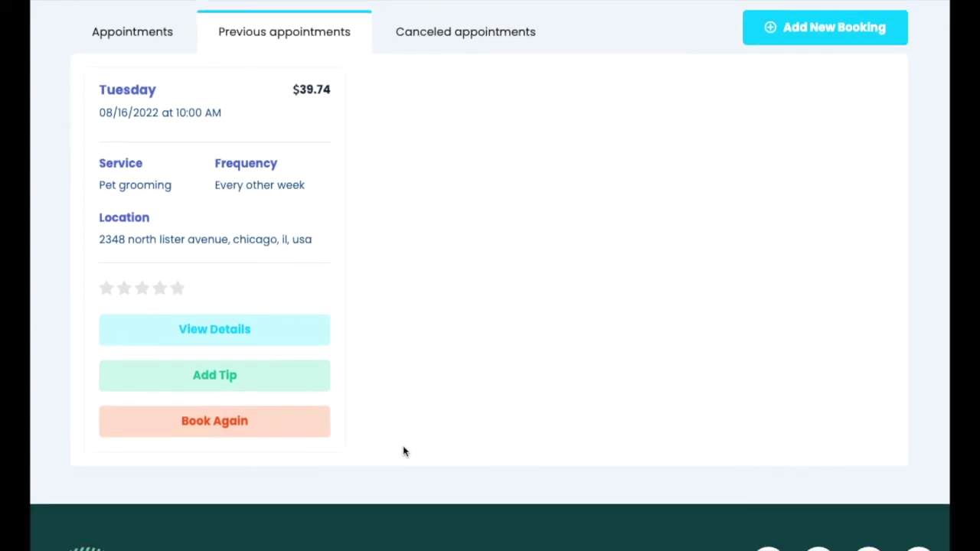
click(179, 291)
click(373, 273)
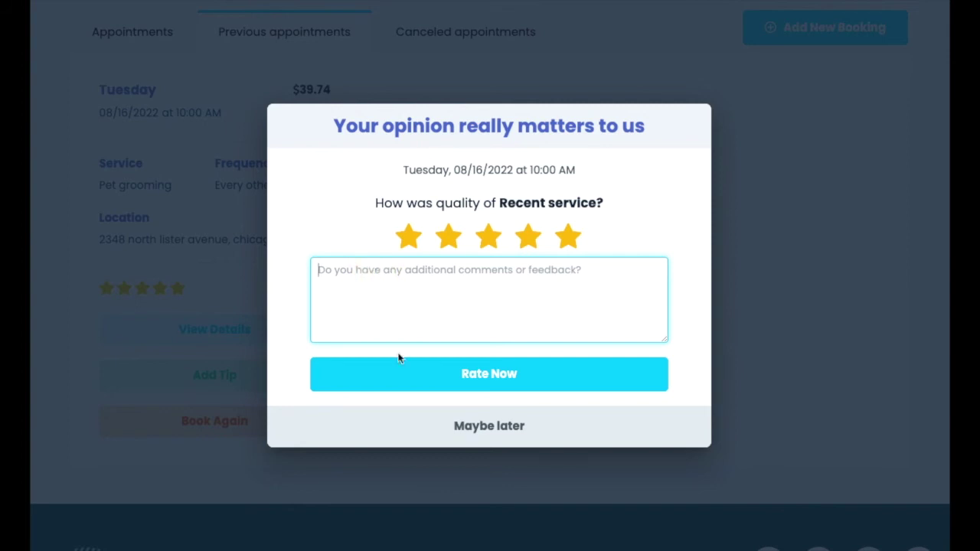
click(421, 433)
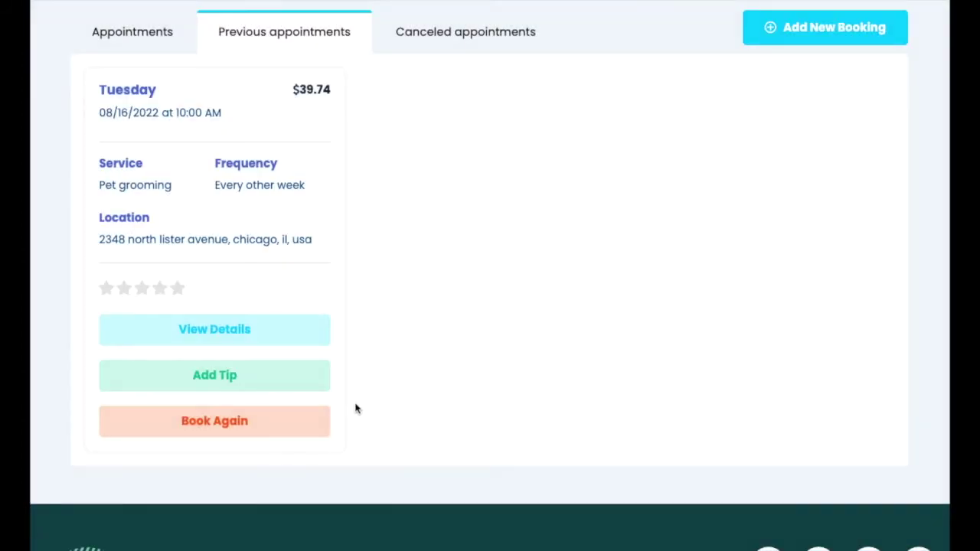
click(280, 382)
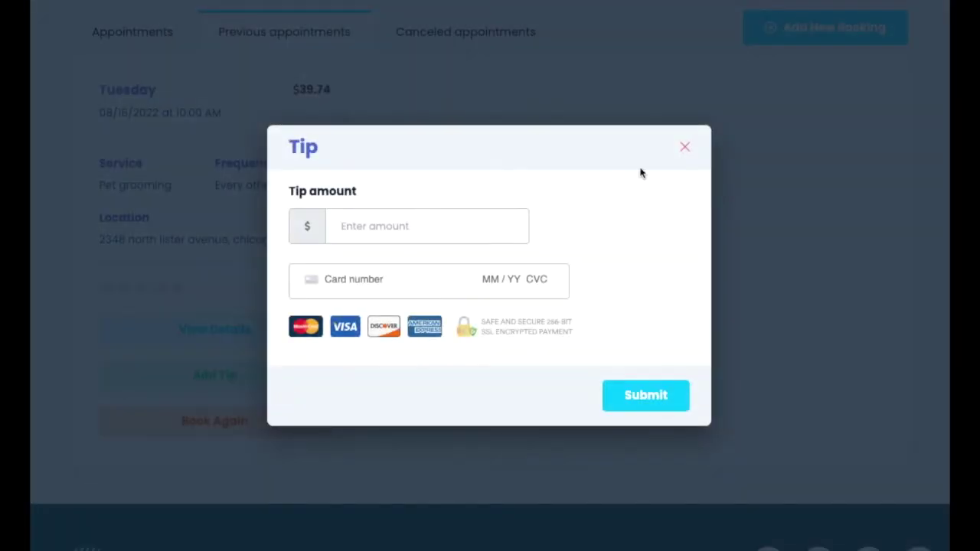
click(685, 148)
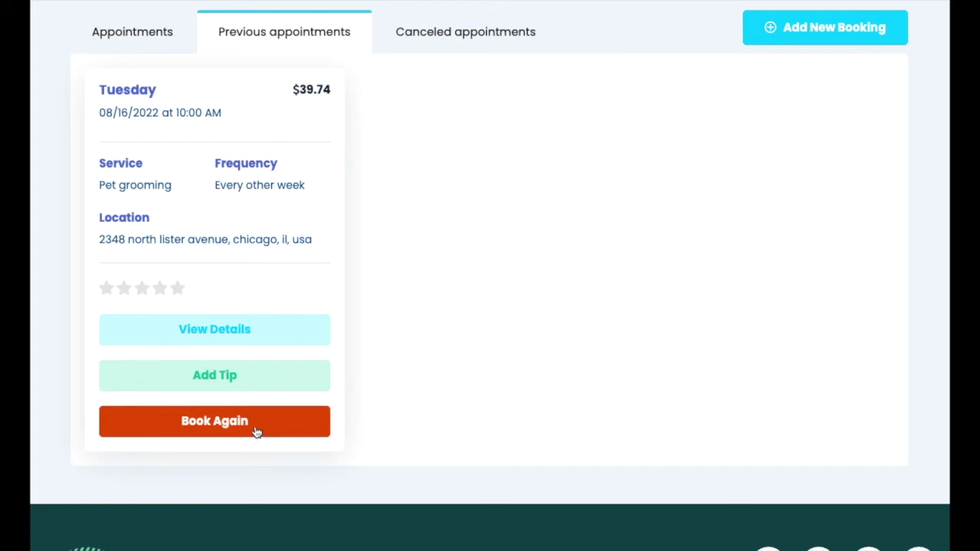
click(273, 336)
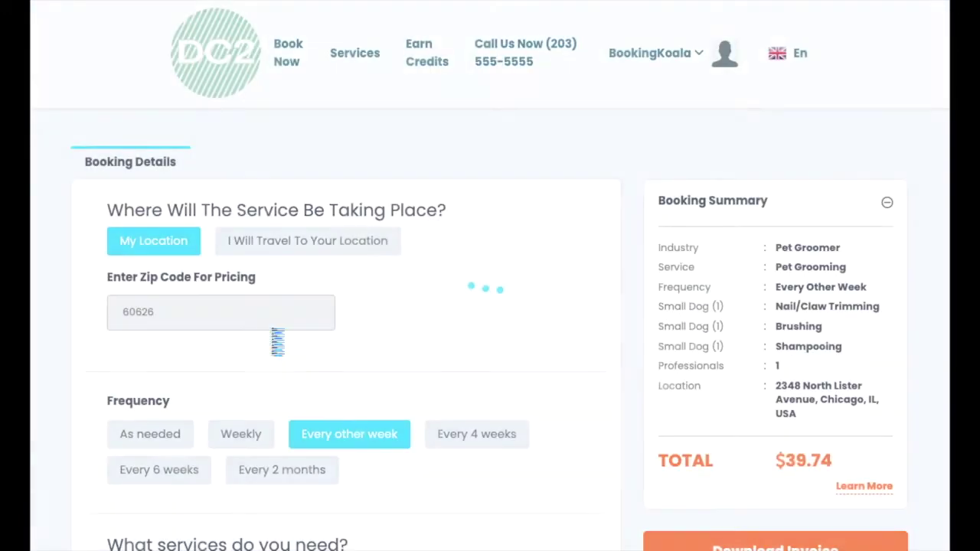
Scroll through the past booking's details, then go back to the dashboard from the account menu
scroll(272, 335, down, 5)
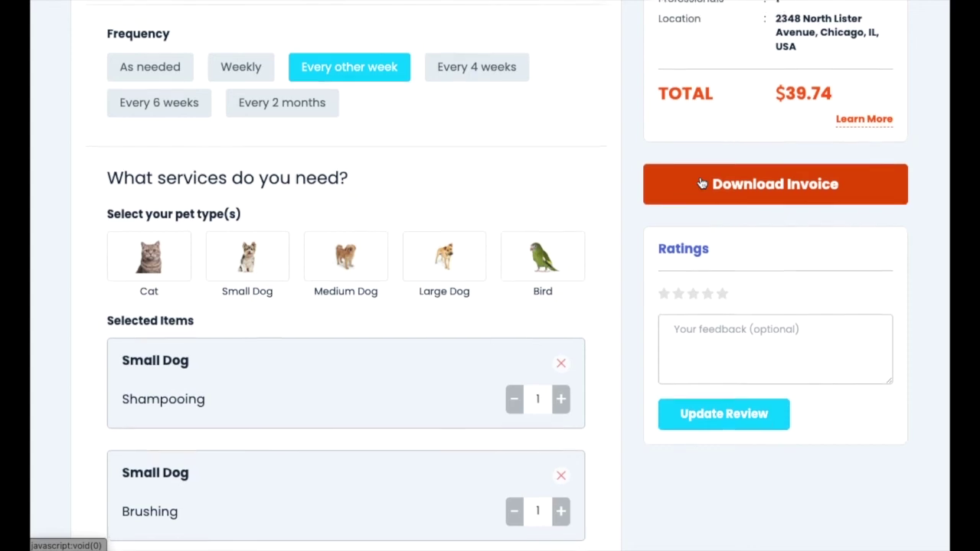
scroll(700, 181, up, 5)
click(678, 62)
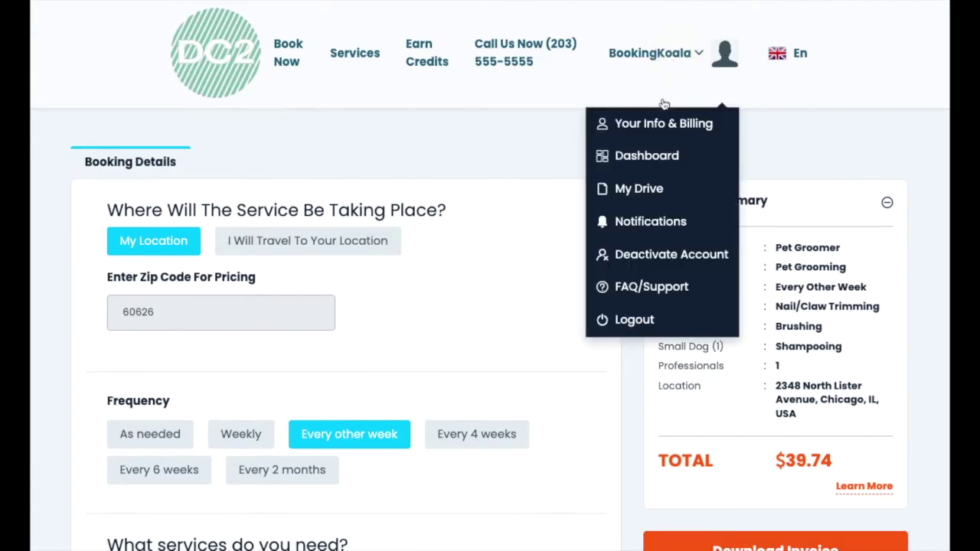
click(663, 162)
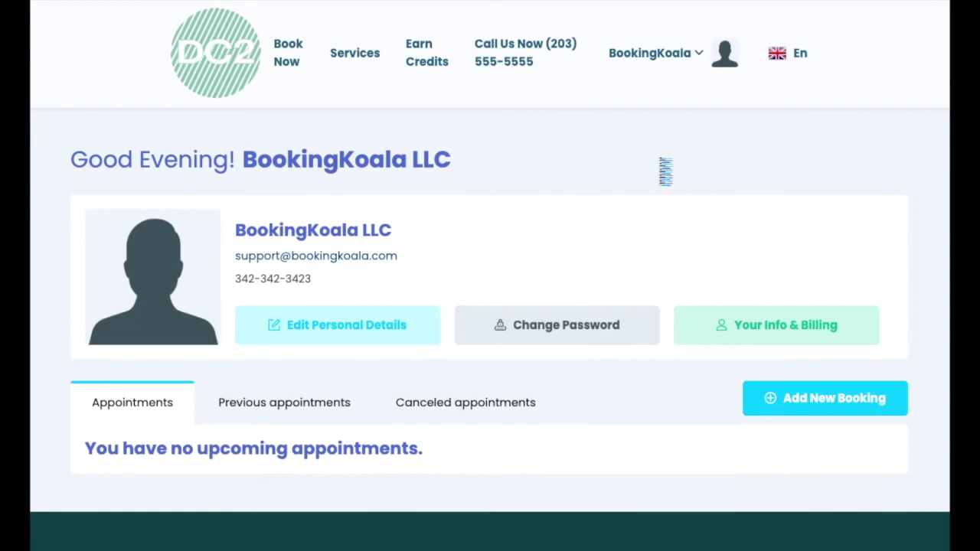
Open Canceled appointments and resume the canceled pet grooming booking
click(467, 411)
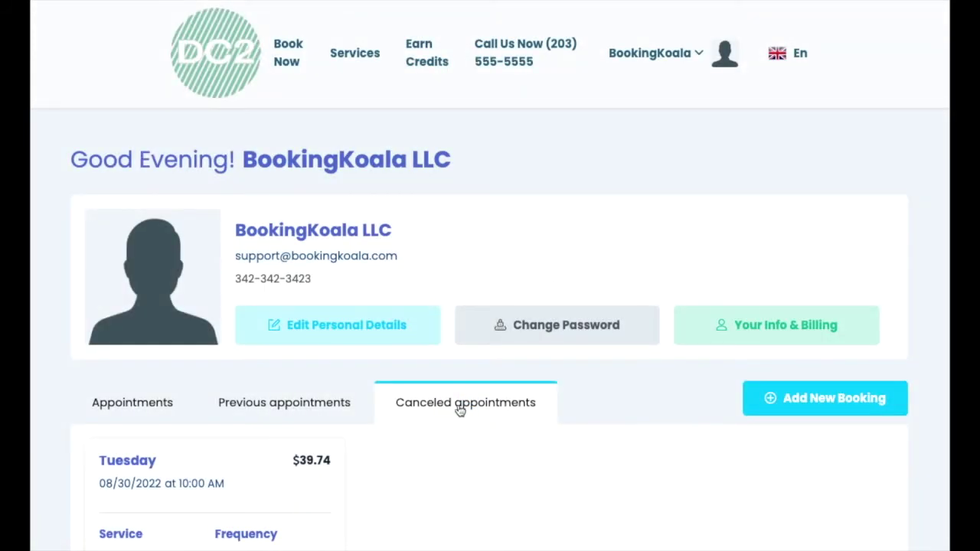
scroll(459, 411, down, 1)
scroll(459, 411, down, 4)
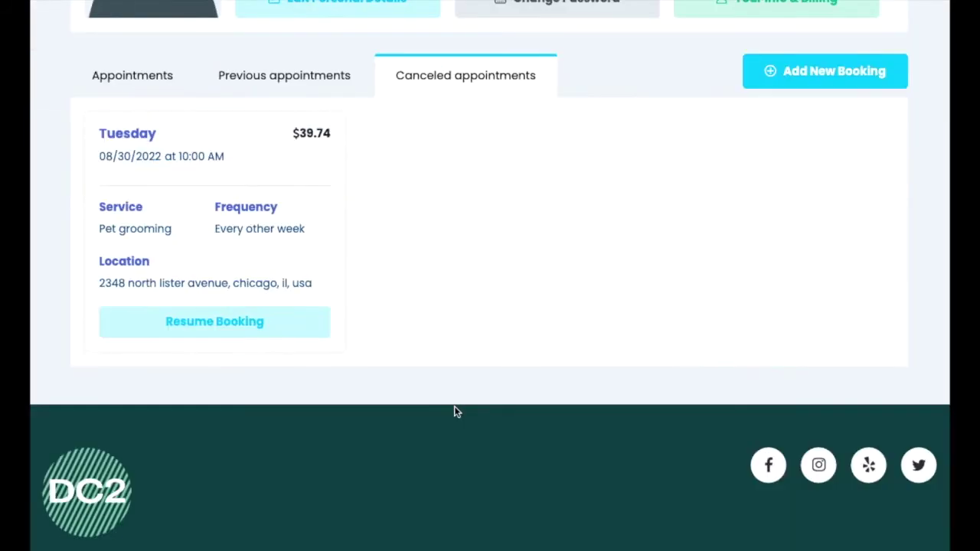
click(295, 325)
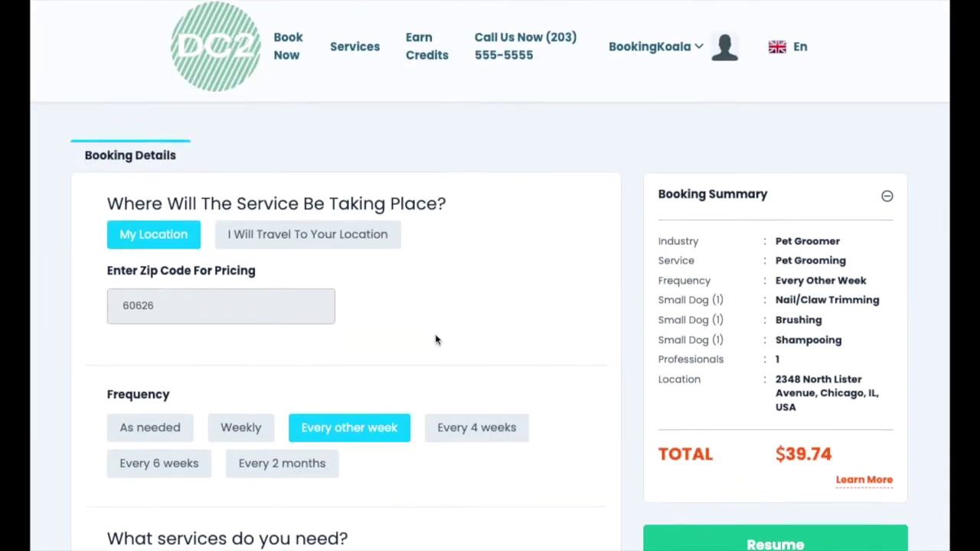
Reschedule the 08/30/2022 booking's arrival time from 10:00 AM to 01:00 PM
scroll(436, 336, down, 2)
scroll(435, 336, down, 6)
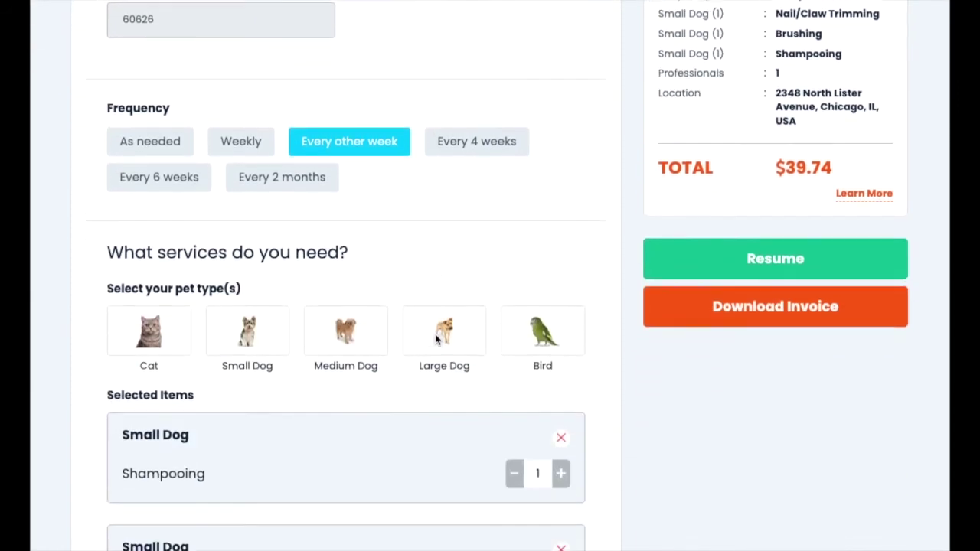
scroll(436, 341, down, 4)
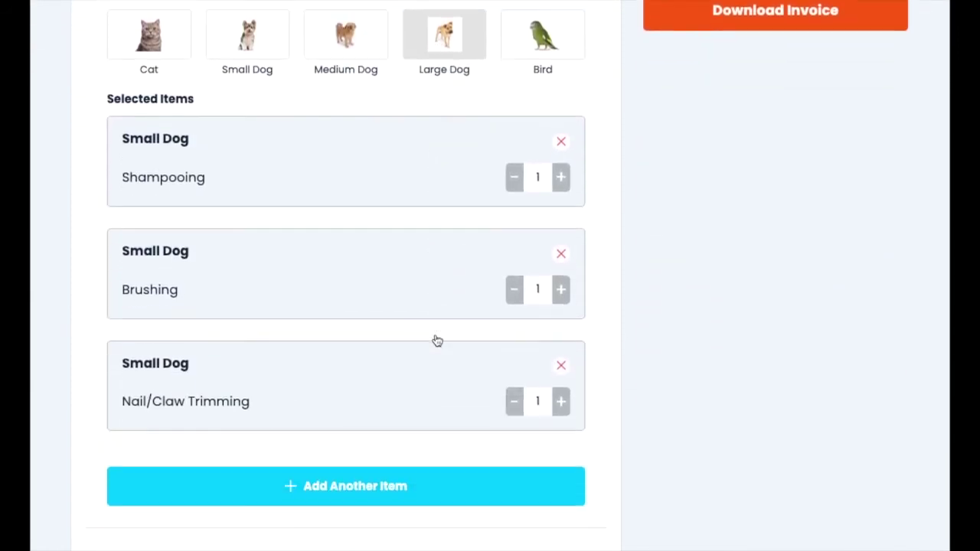
scroll(435, 339, down, 11)
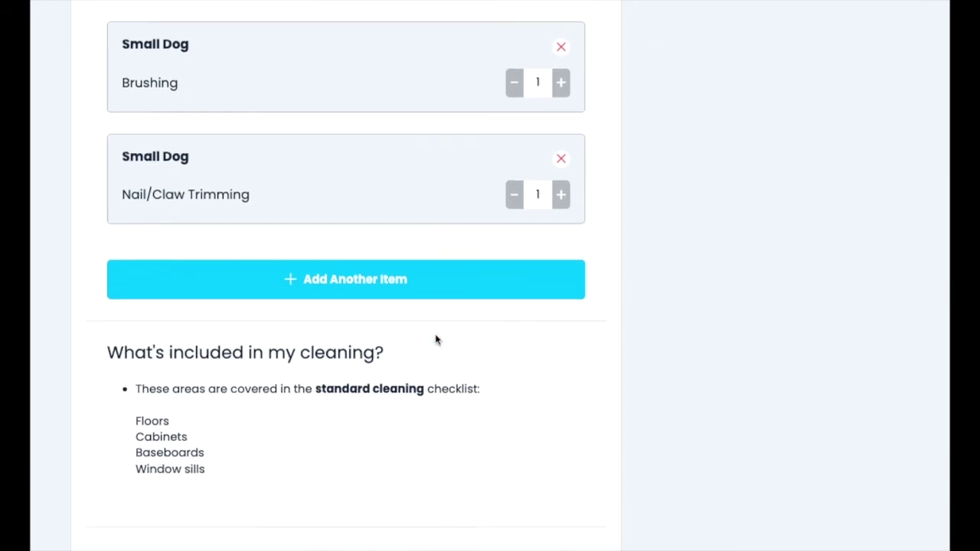
scroll(435, 339, down, 1)
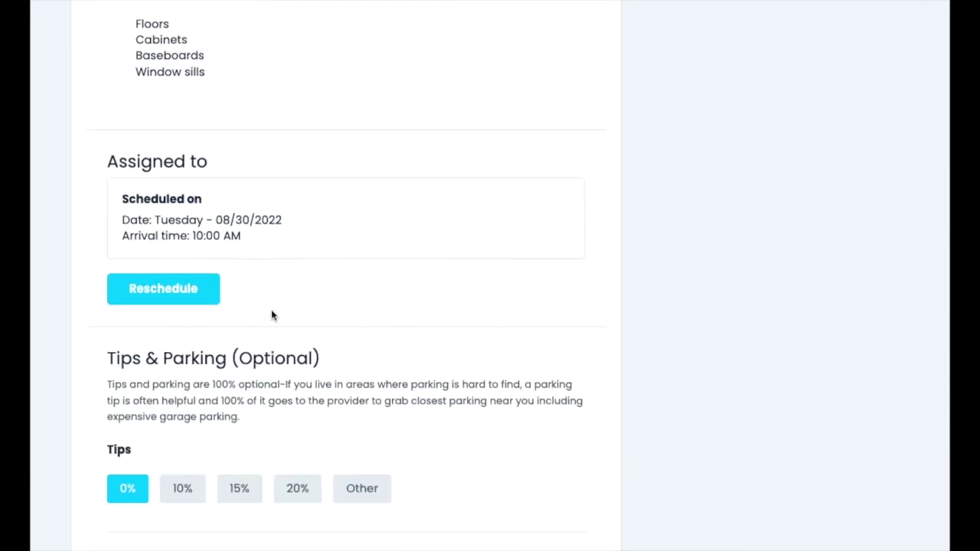
click(191, 297)
click(382, 399)
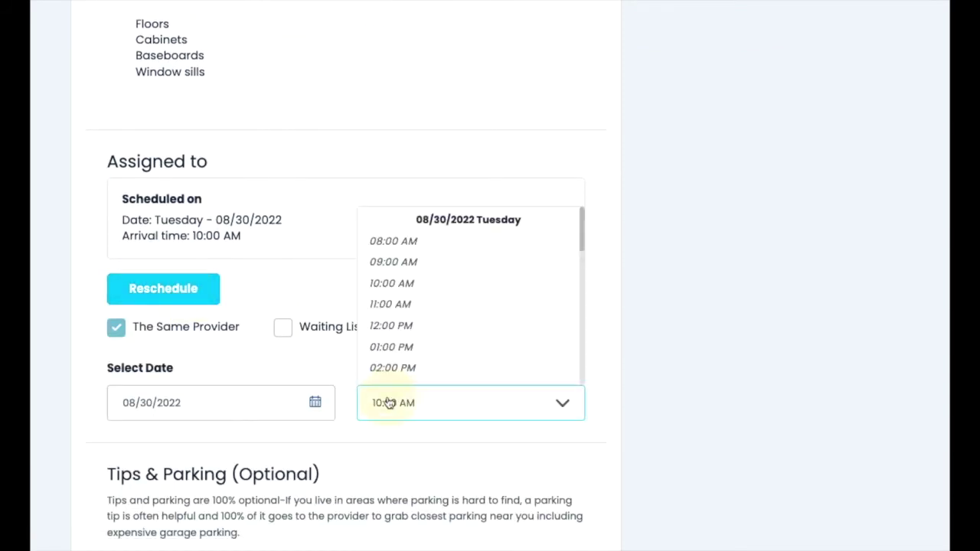
click(411, 354)
scroll(412, 353, down, 20)
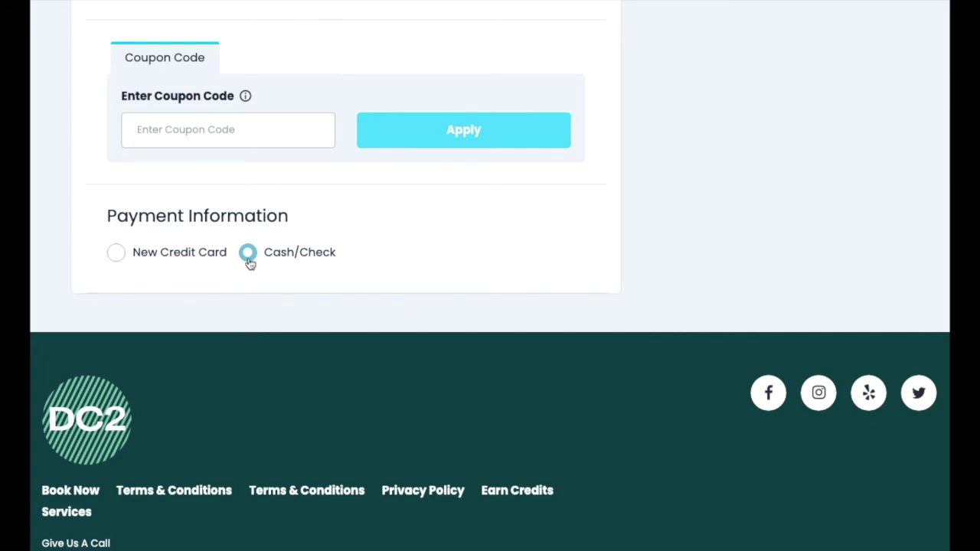
scroll(250, 264, up, 15)
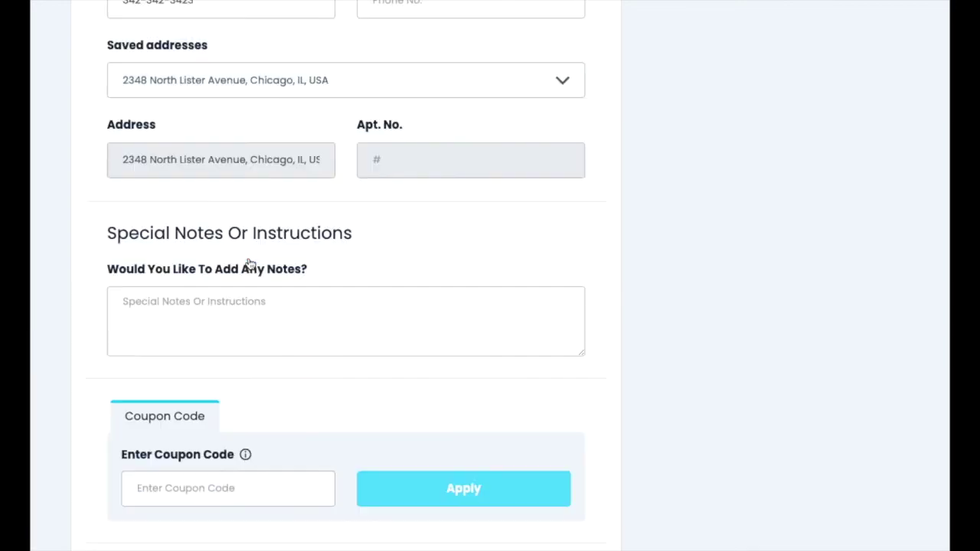
scroll(251, 263, up, 15)
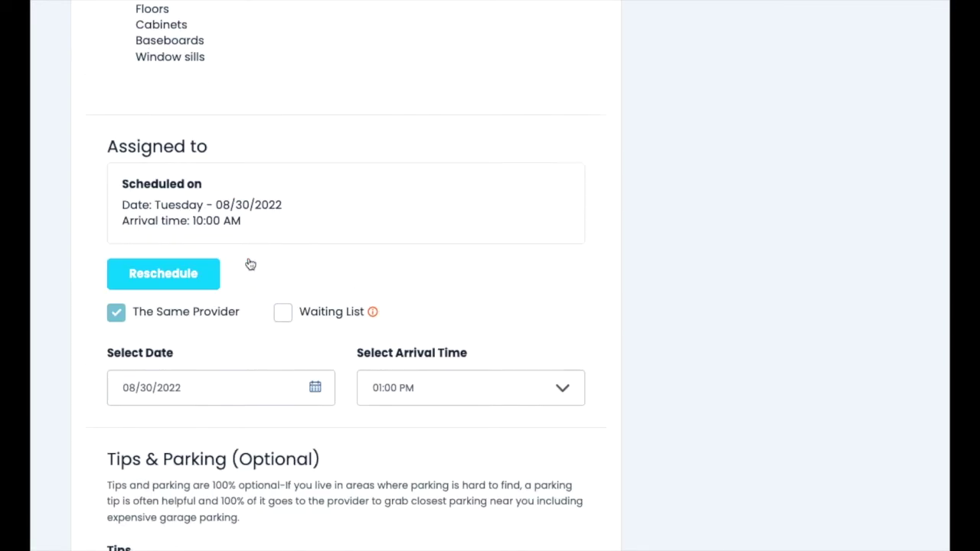
scroll(249, 262, up, 1)
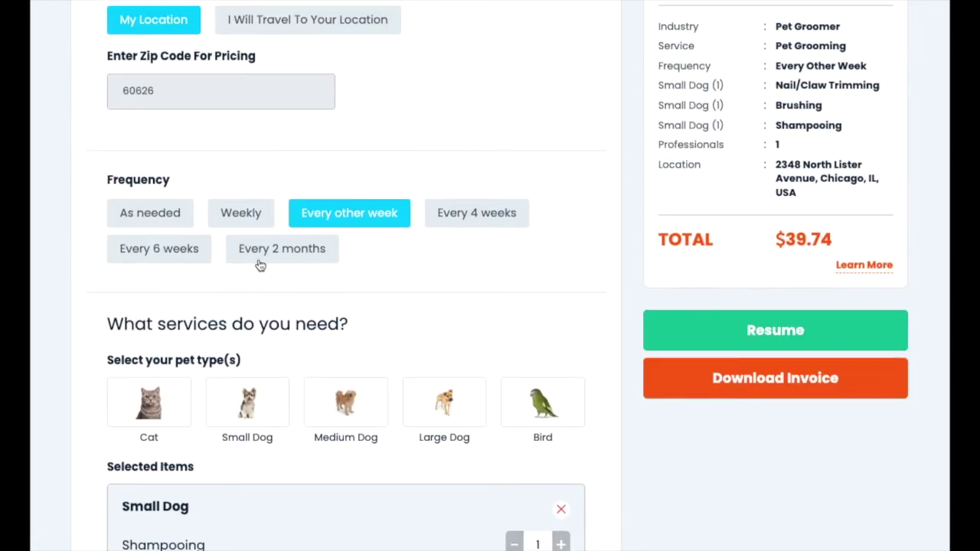
Save the reschedule and check the dashboard's next booking: 08/30/2022 at 01:00 PM, $39.74
click(705, 339)
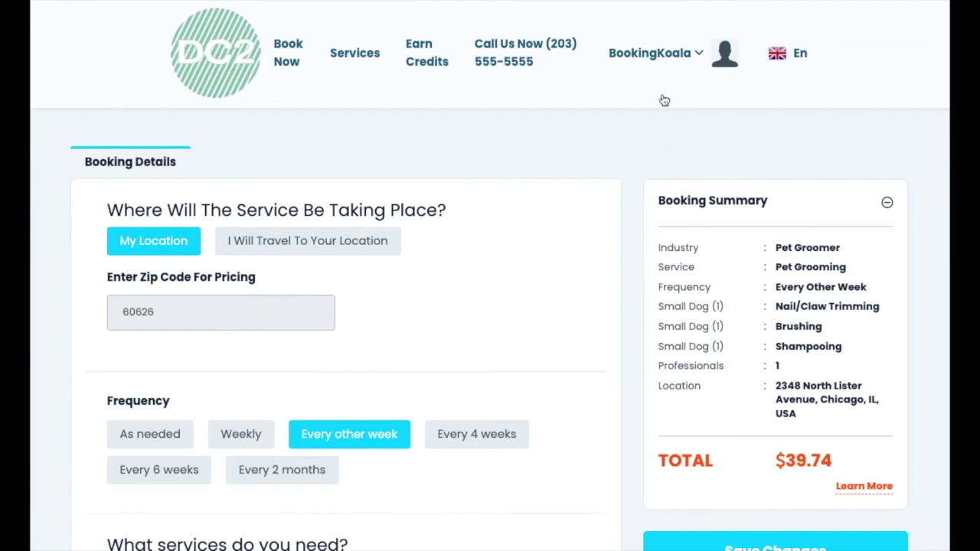
click(653, 59)
click(660, 155)
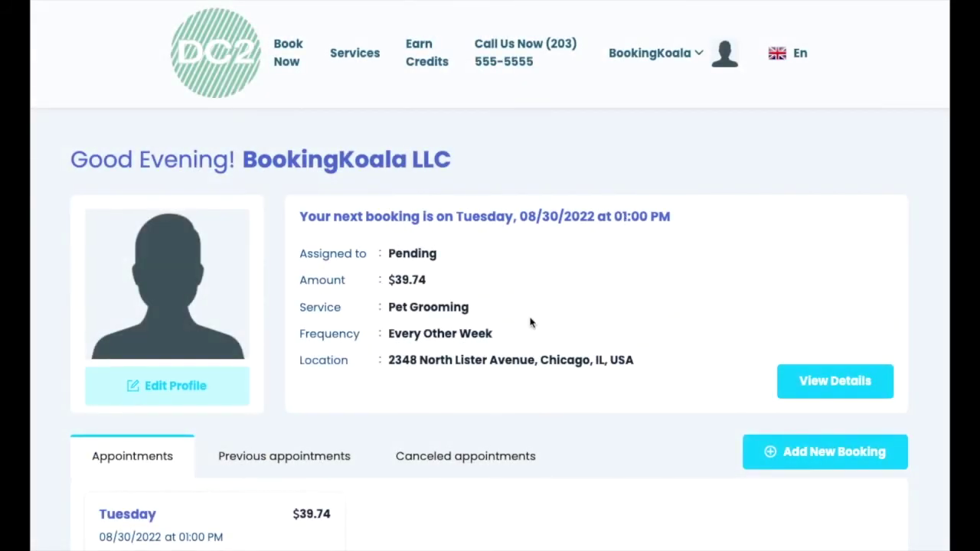
scroll(222, 417, down, 3)
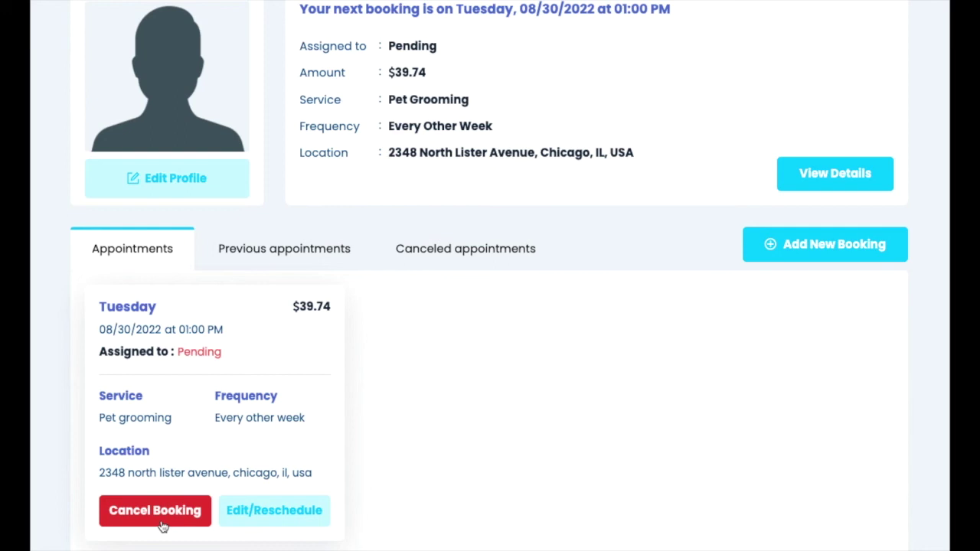
scroll(447, 326, up, 2)
scroll(446, 328, up, 1)
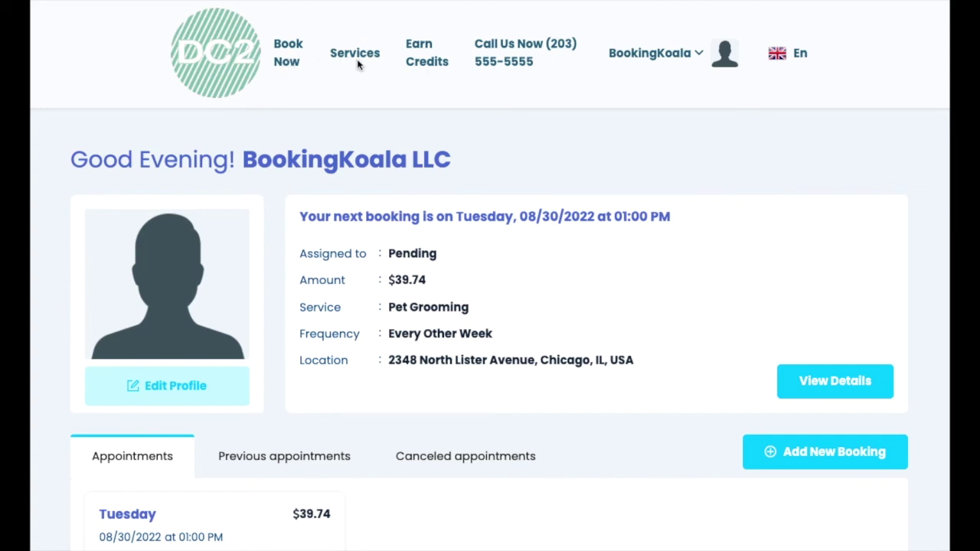
Browse the Invite Your Friends referral page offering $50 to you and each invited friend
click(428, 67)
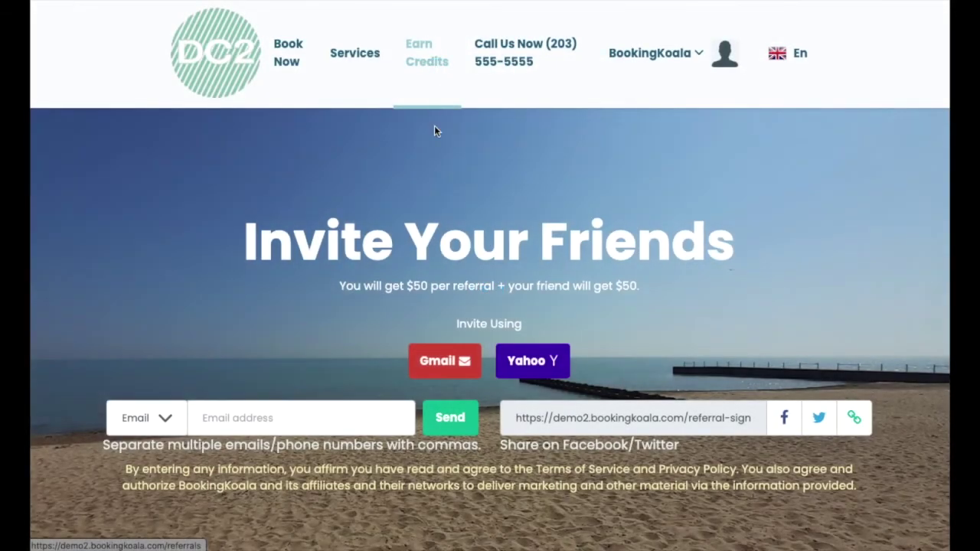
scroll(438, 136, down, 2)
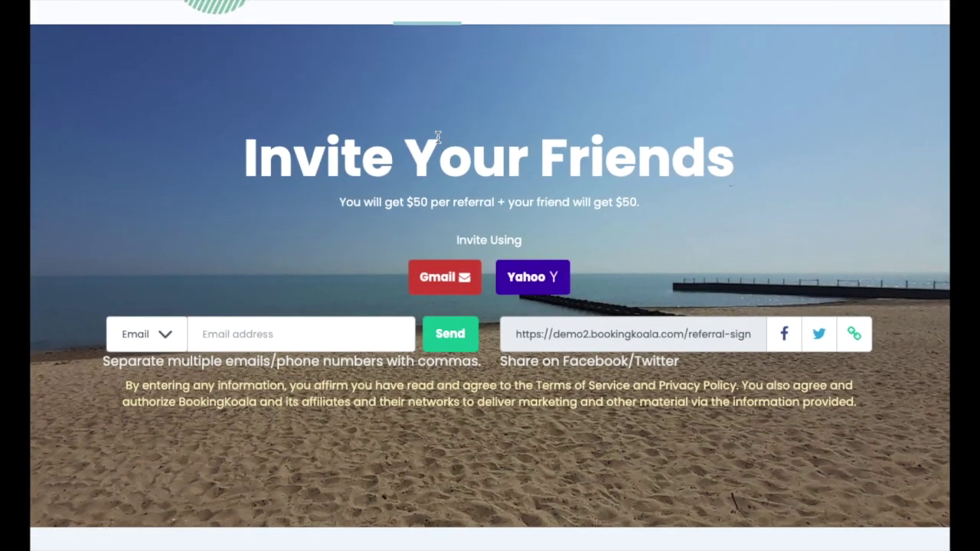
scroll(437, 136, down, 1)
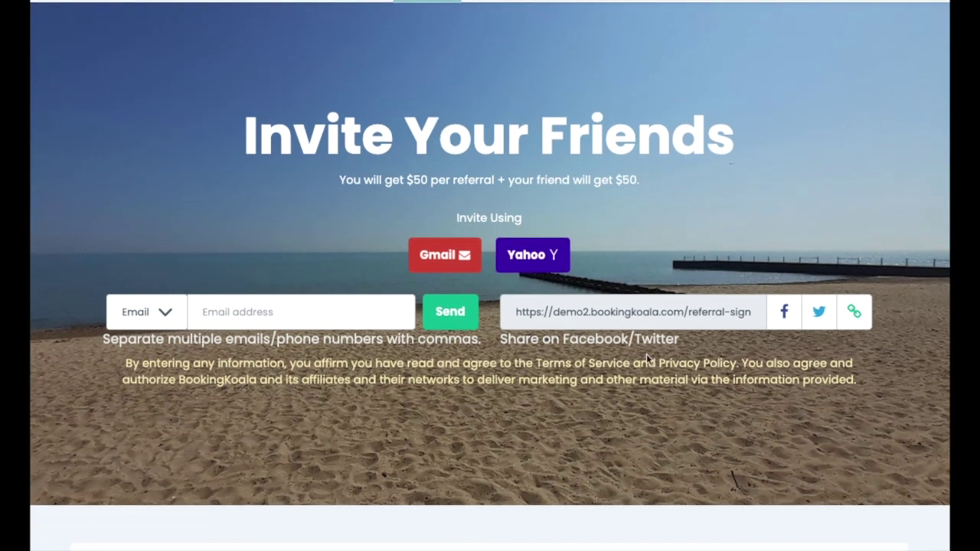
scroll(646, 356, down, 3)
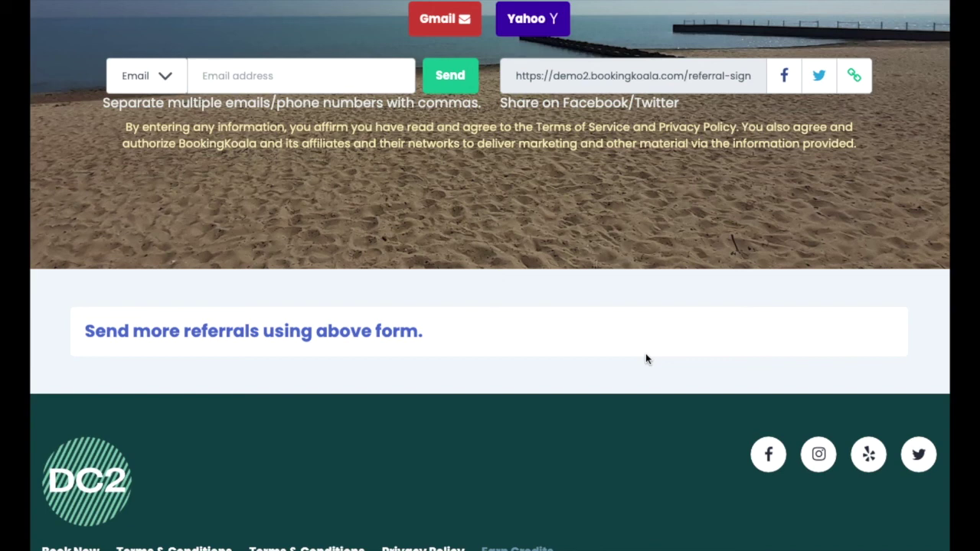
scroll(488, 467, up, 2)
scroll(495, 452, down, 3)
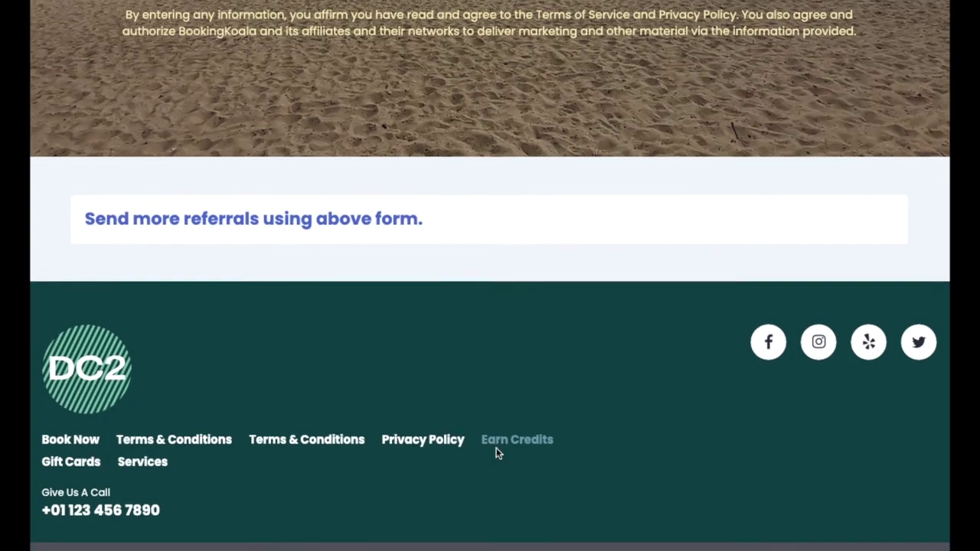
scroll(495, 453, down, 1)
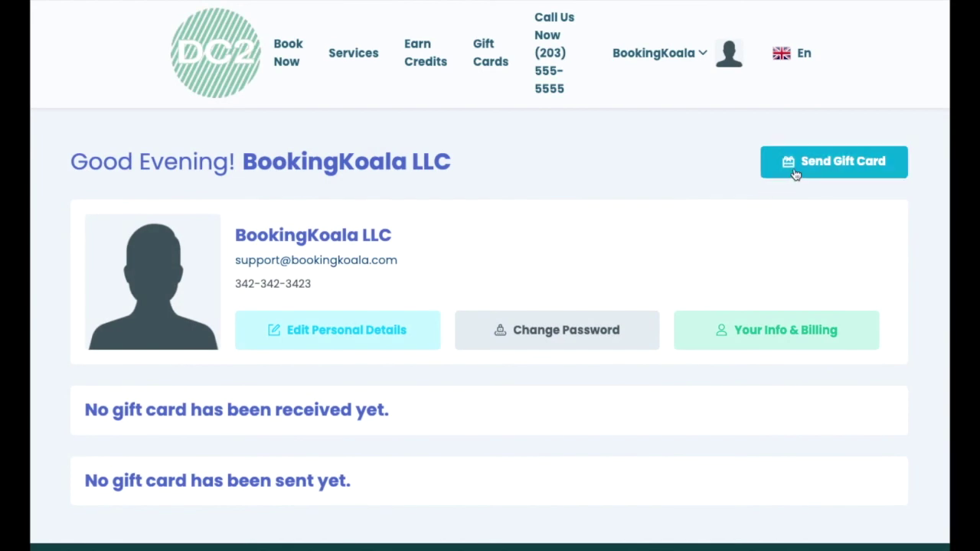
click(794, 174)
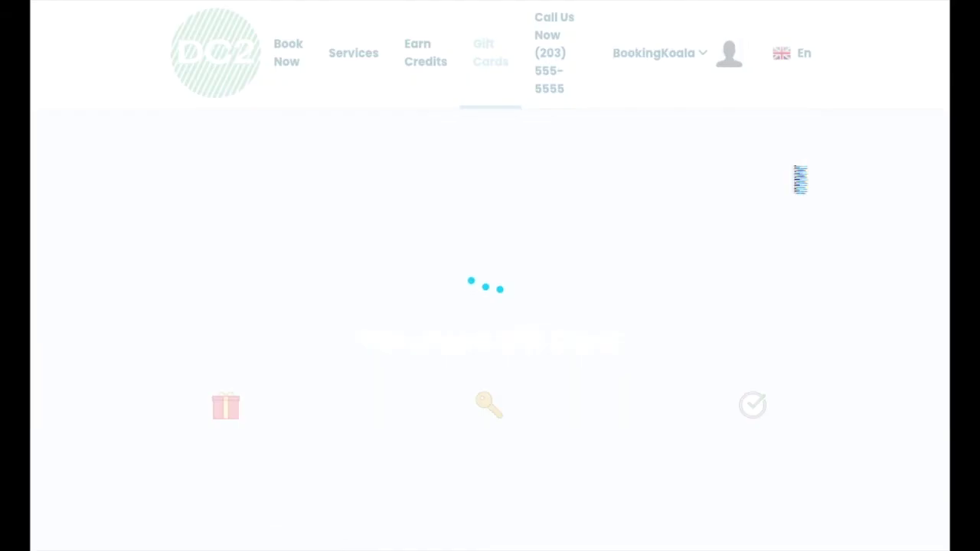
scroll(794, 173, down, 10)
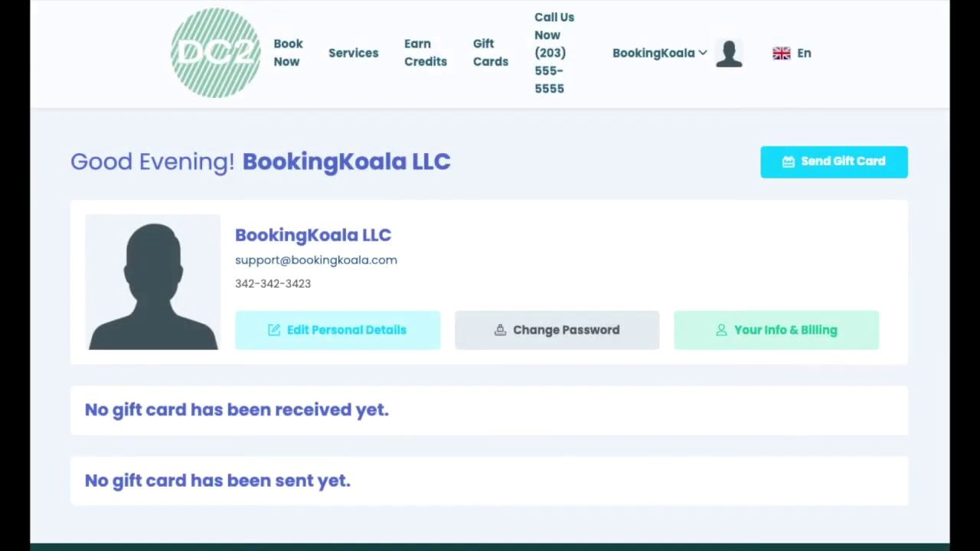
scroll(549, 391, down, 2)
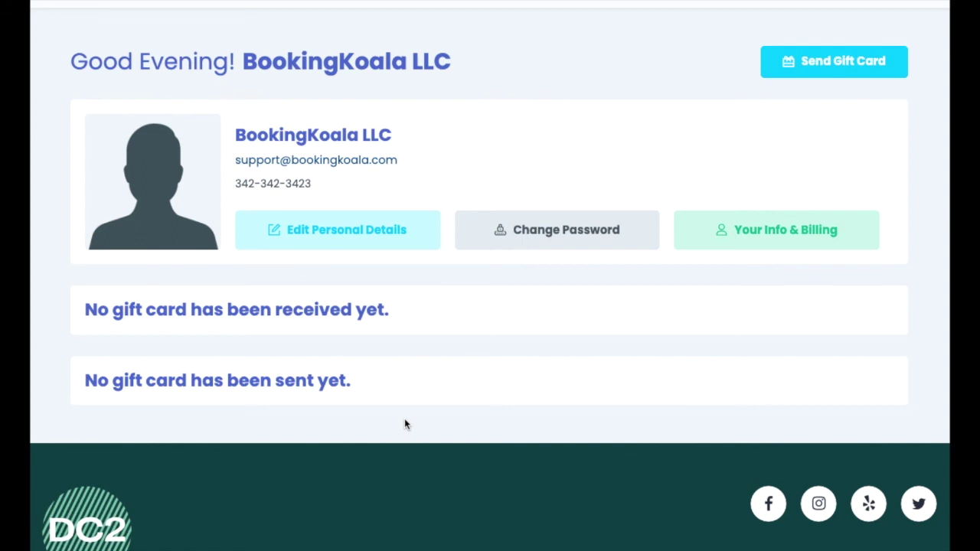
scroll(405, 421, up, 2)
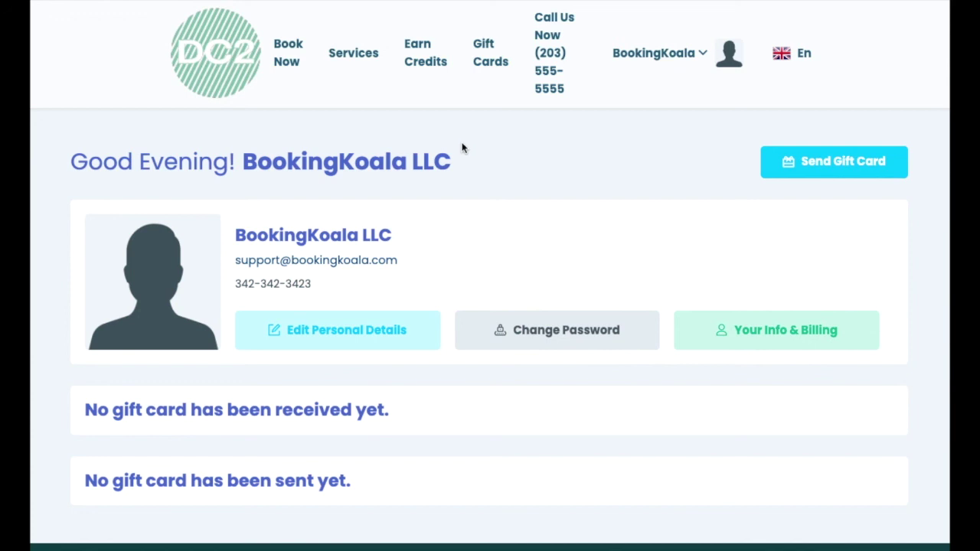
Return to the DC2 welcome homepage via the logo, then log out from the account menu
click(214, 60)
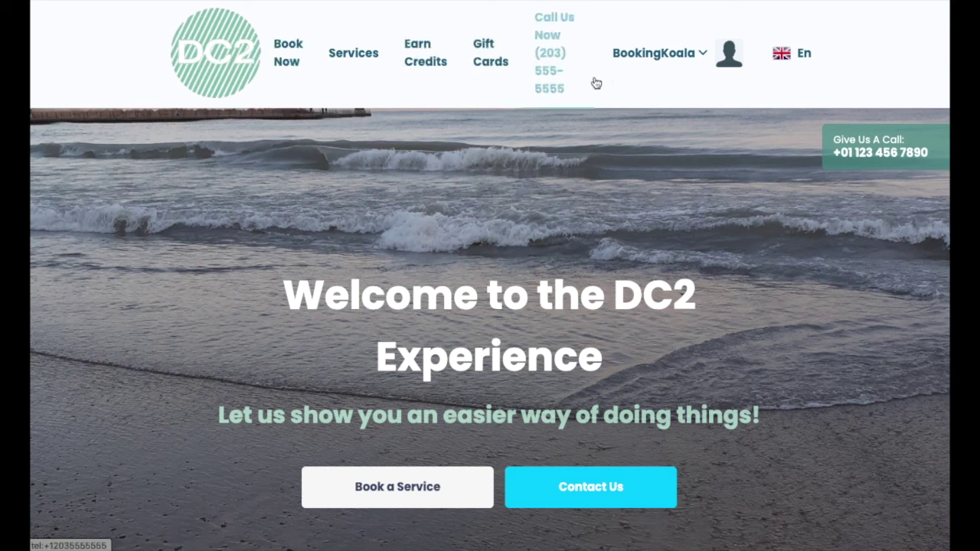
click(704, 54)
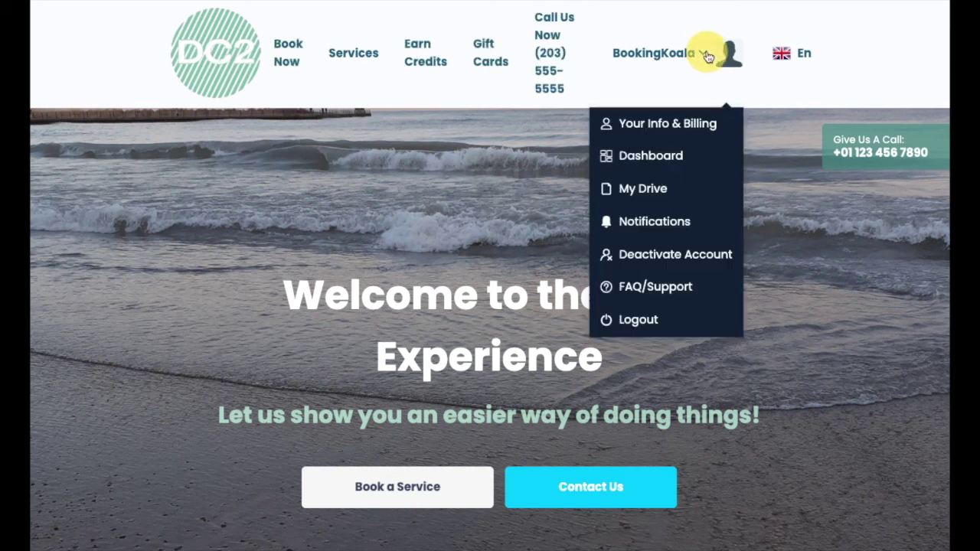
click(682, 321)
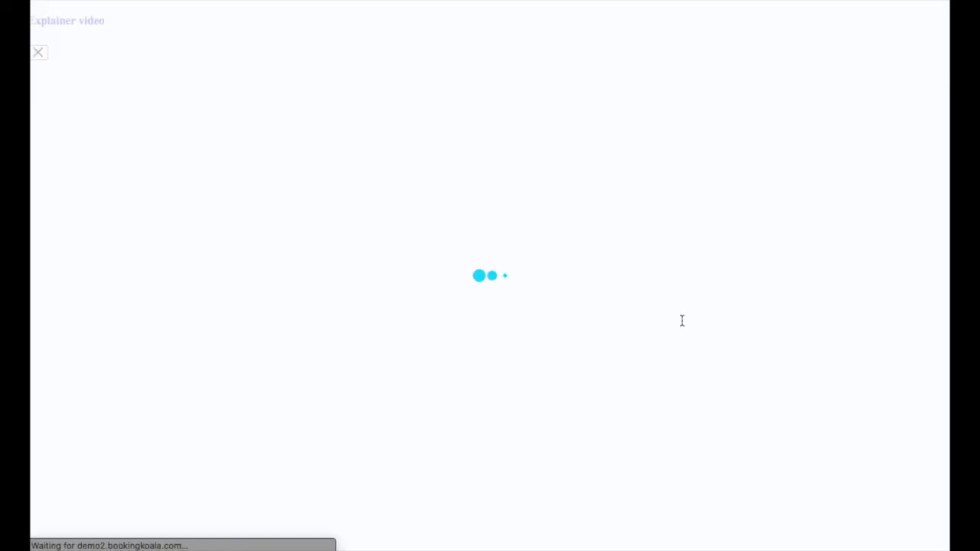